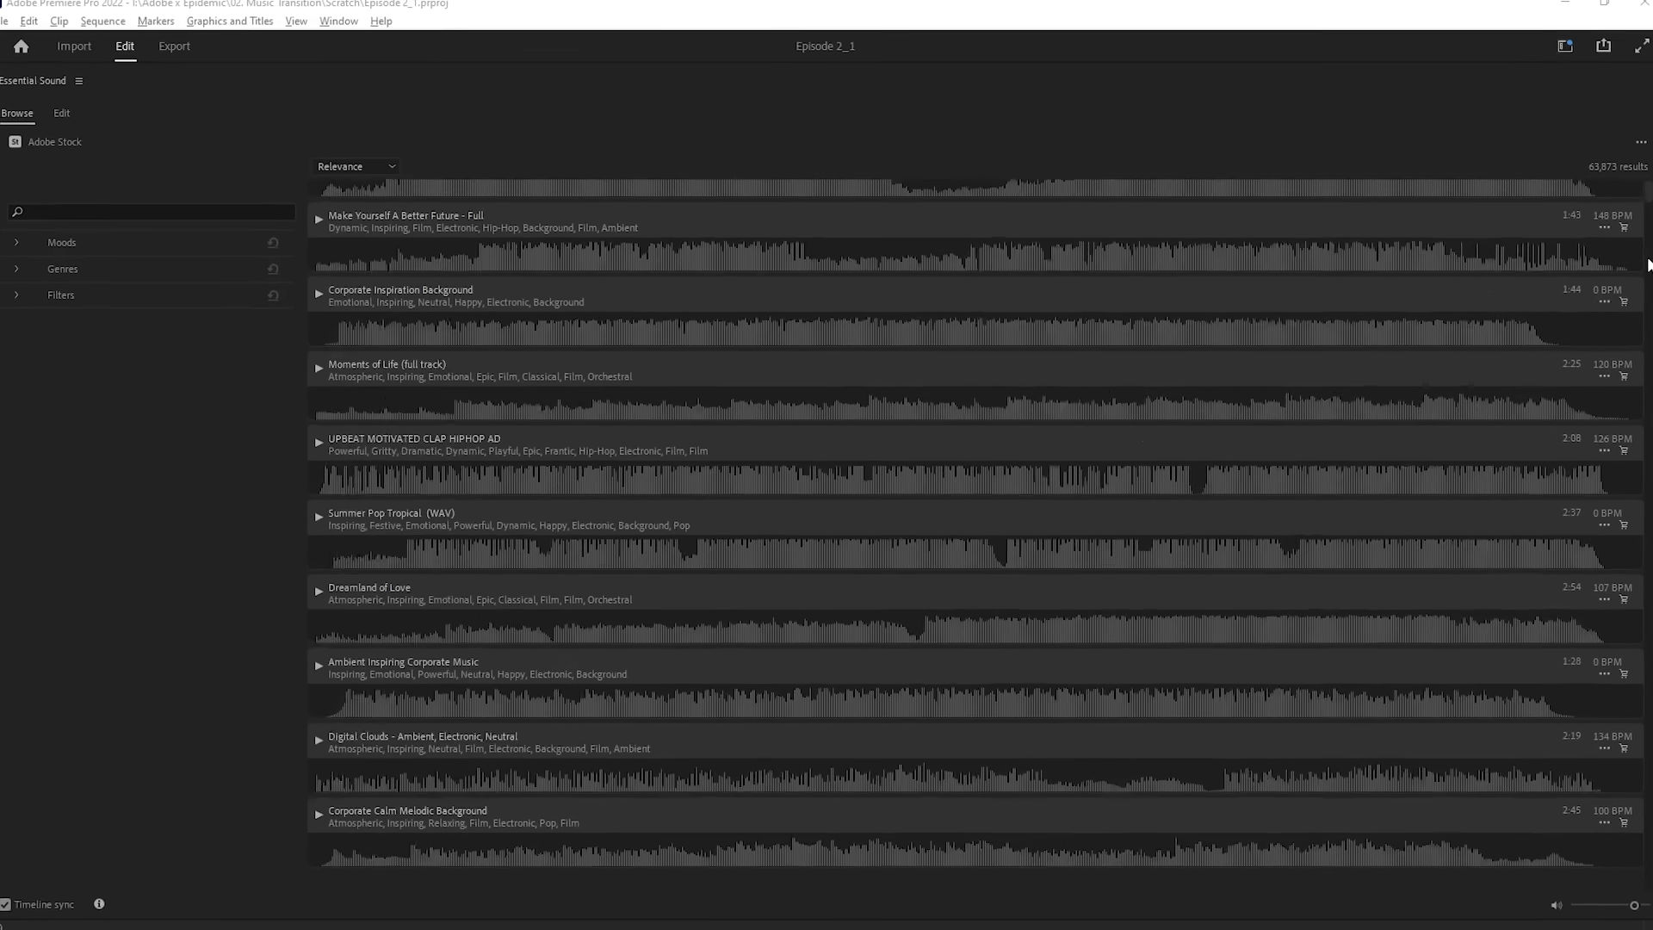
pyautogui.scroll(-2, 1336, 236)
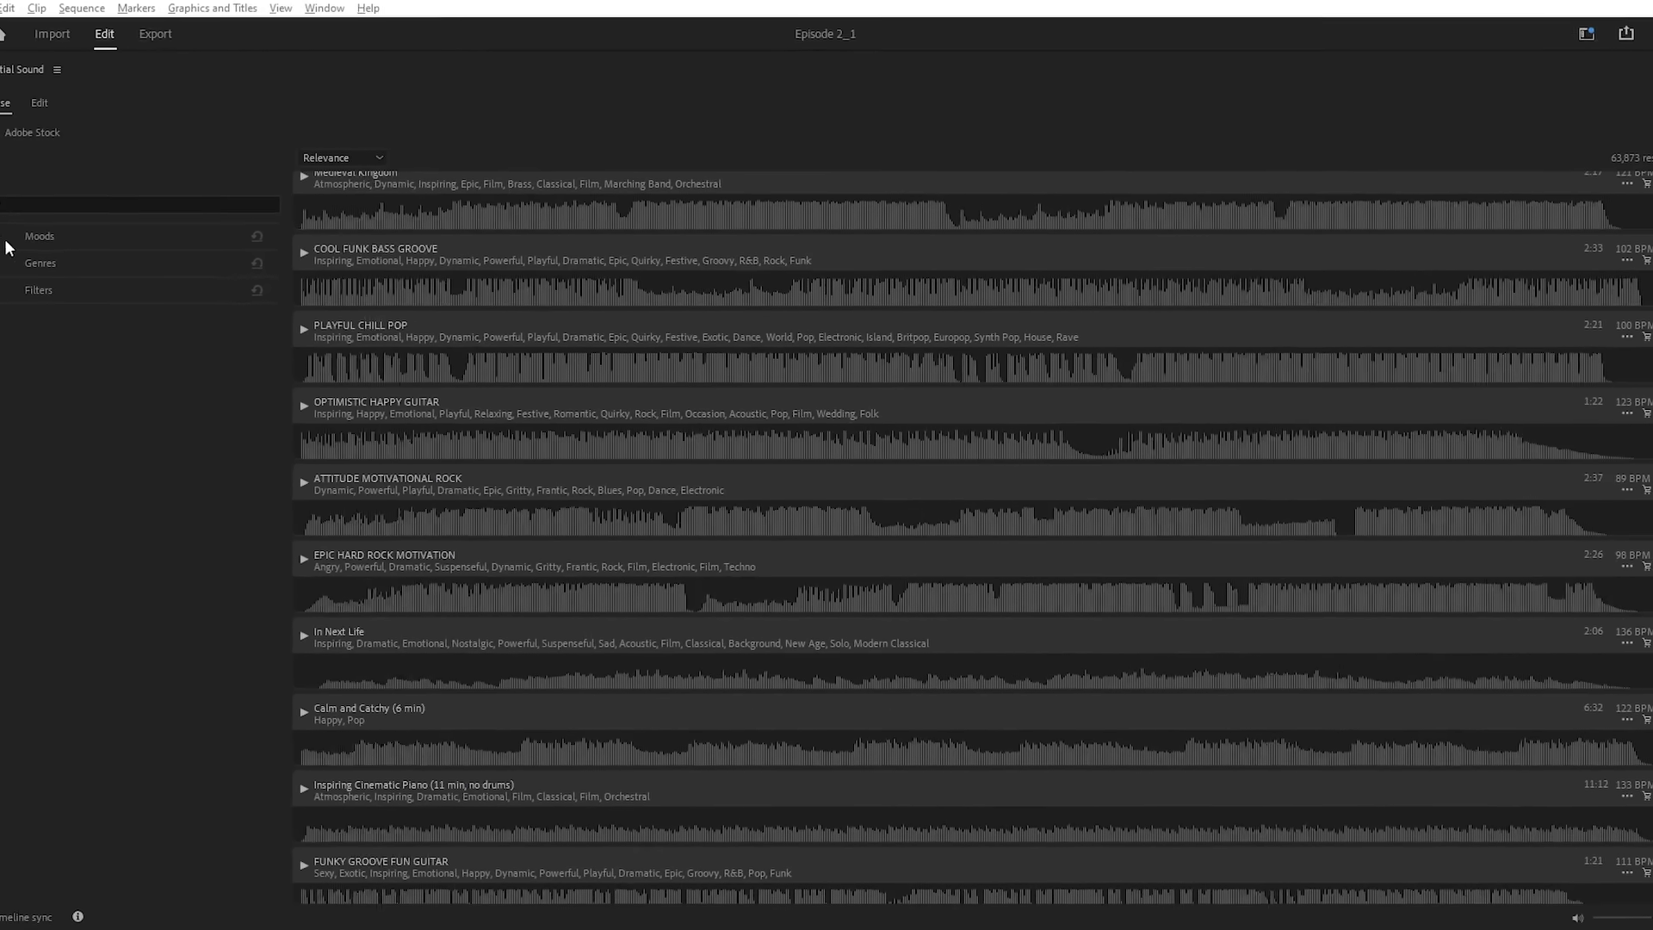
# - Browse Adobe Stock music in Essential Sound and filter the results to Epidemic Sound tracks
pyautogui.click(7, 242)
pyautogui.click(7, 241)
pyautogui.click(68, 402)
pyautogui.click(68, 402)
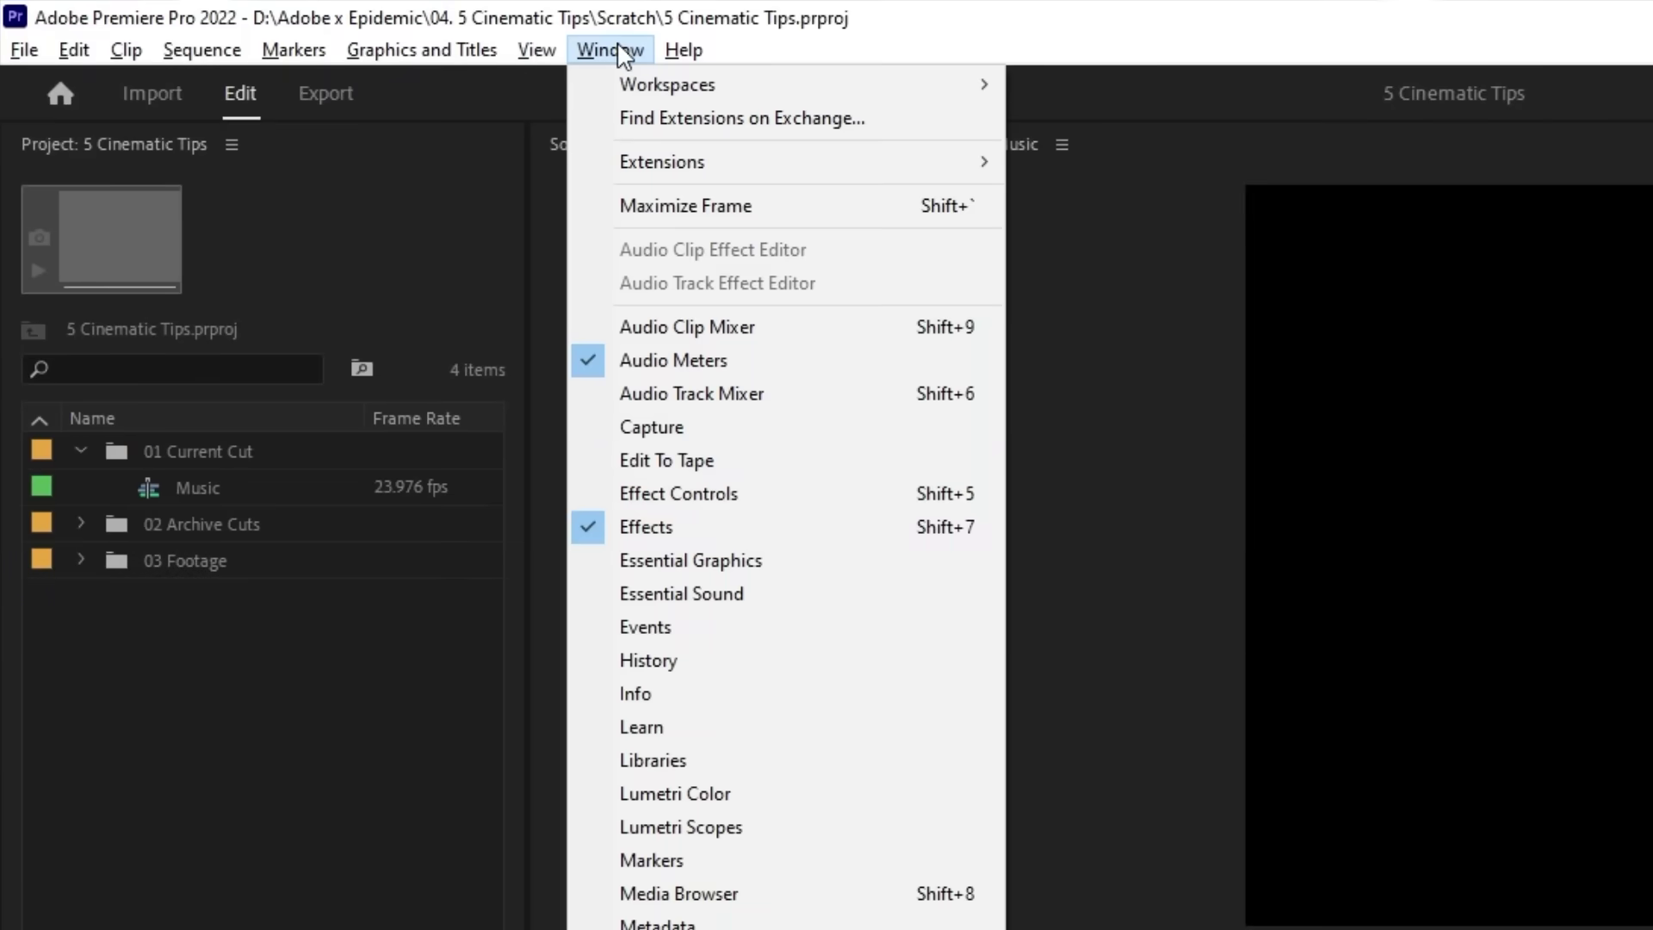
pyautogui.click(750, 594)
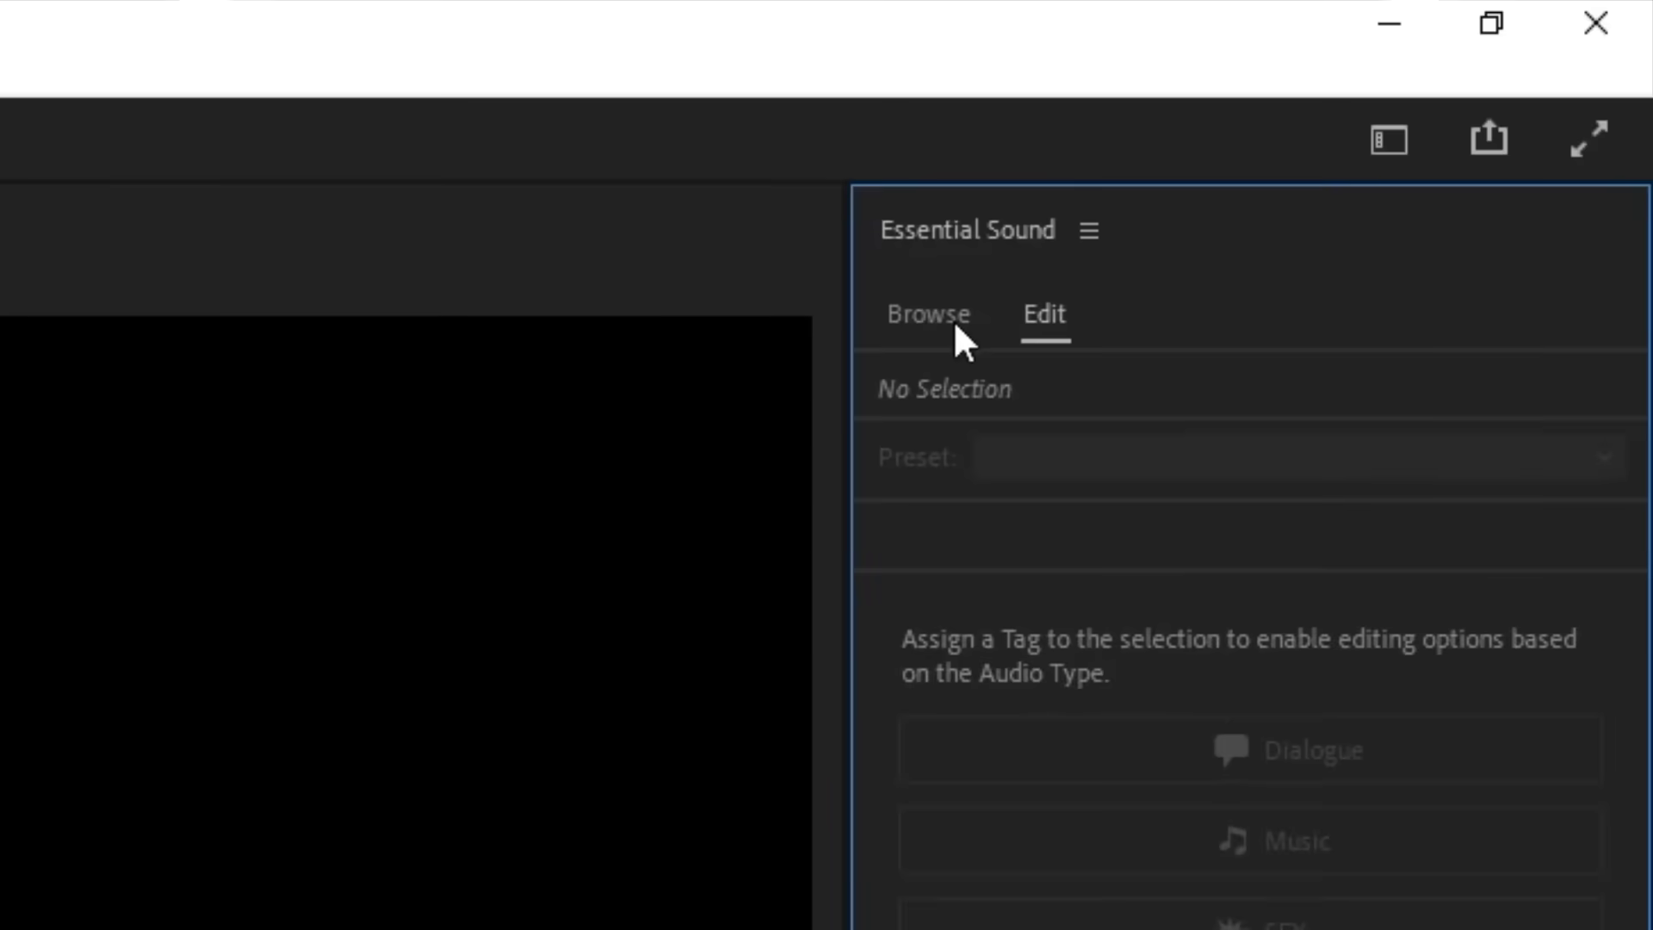
pyautogui.click(1330, 95)
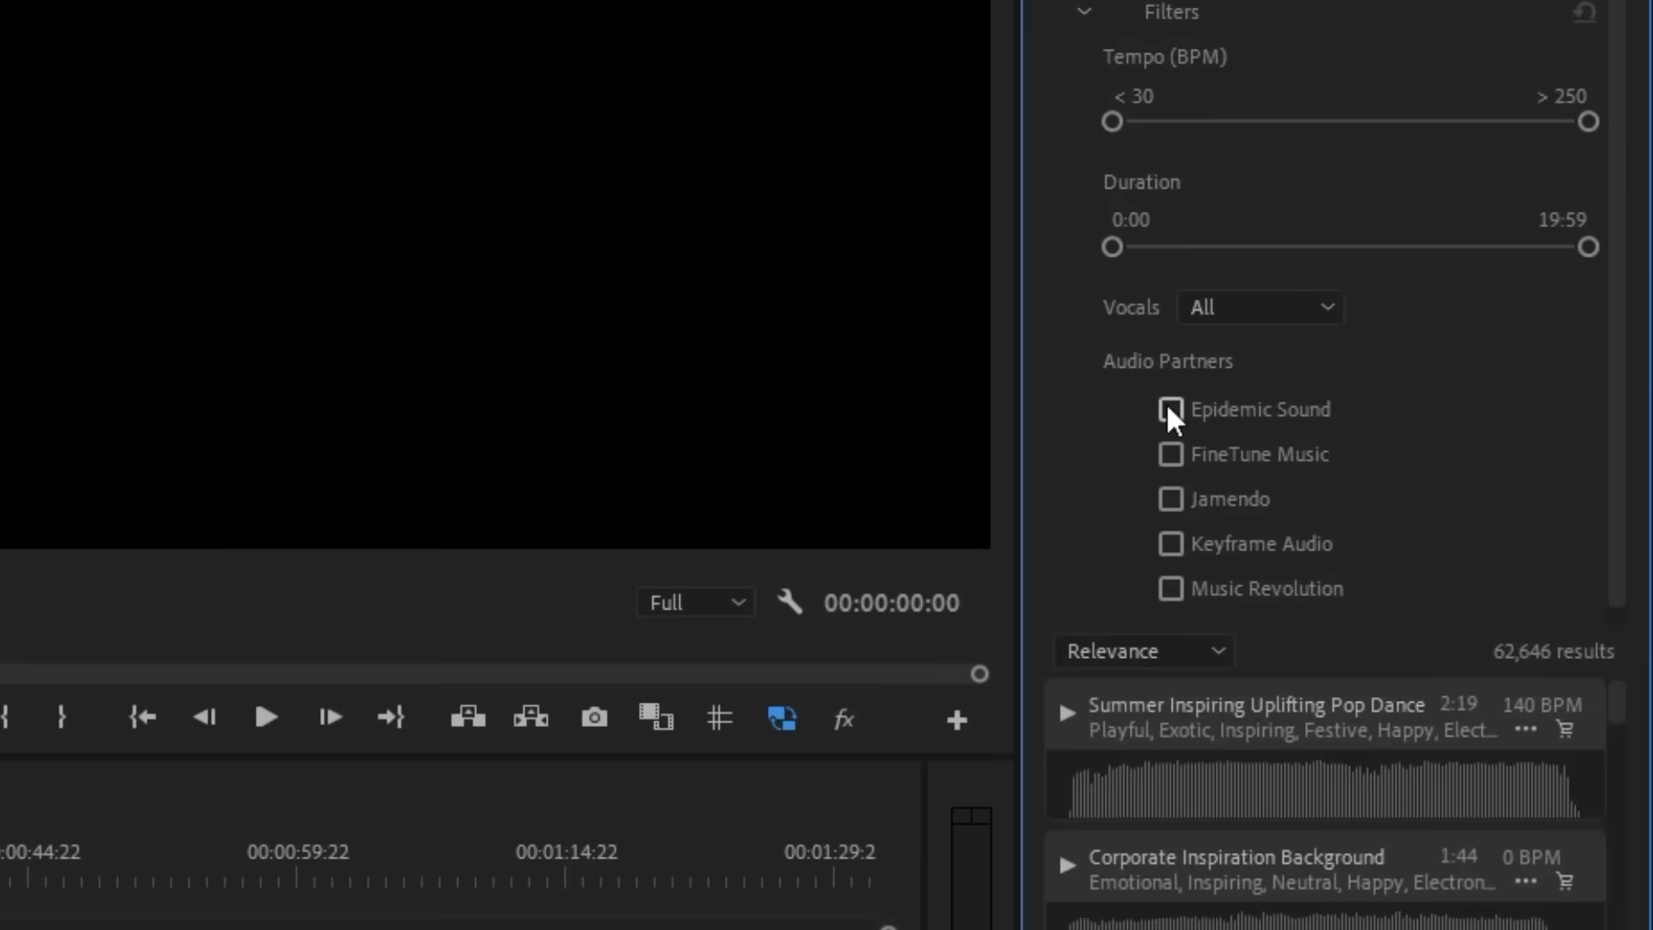
pyautogui.click(1169, 744)
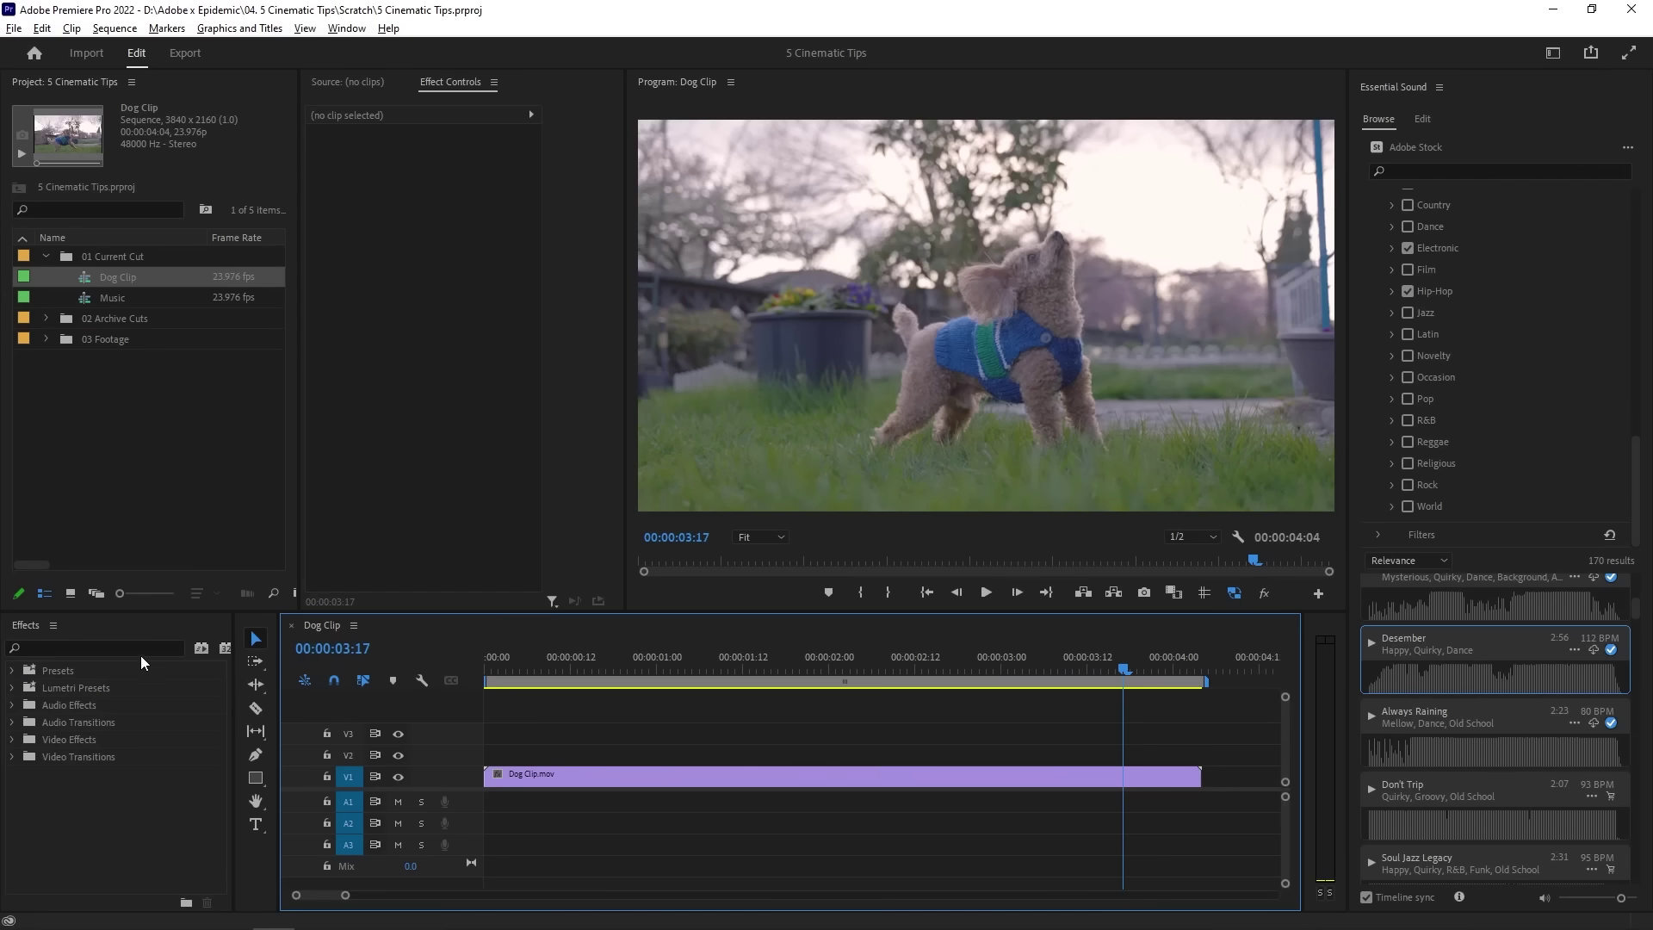
# - Apply Warp Stabilizer at 2% smoothness to Dog Clip.mov and play it back
pyautogui.click(142, 648)
pyautogui.write('warp')
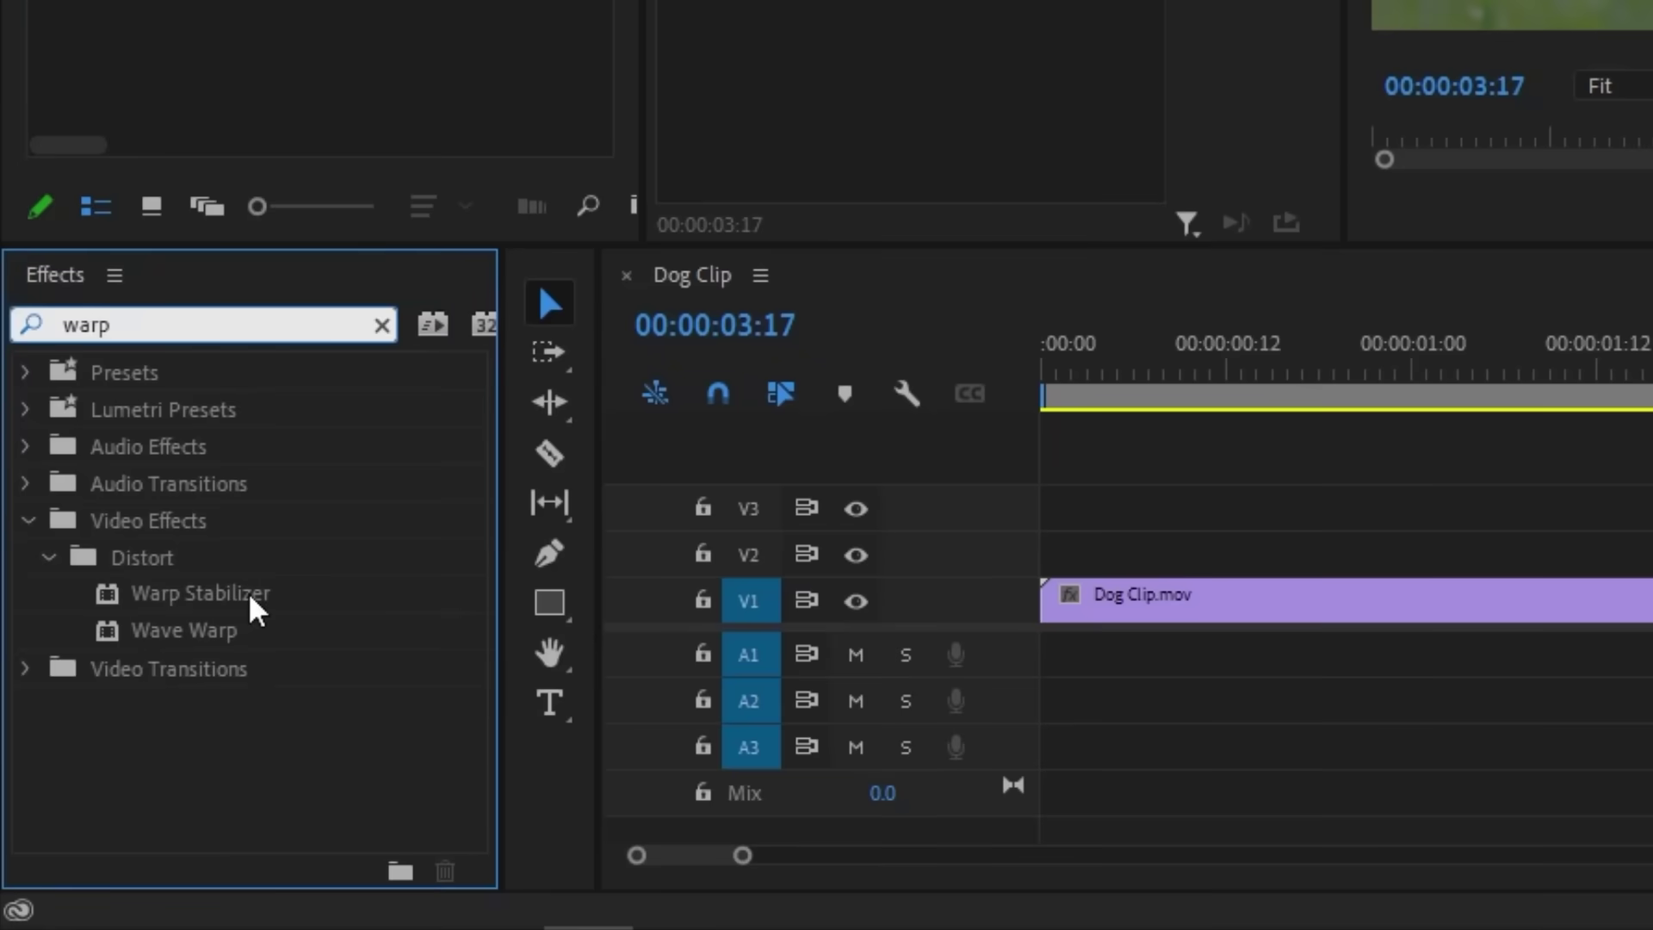
pyautogui.moveTo(256, 611); pyautogui.dragTo(1183, 613)
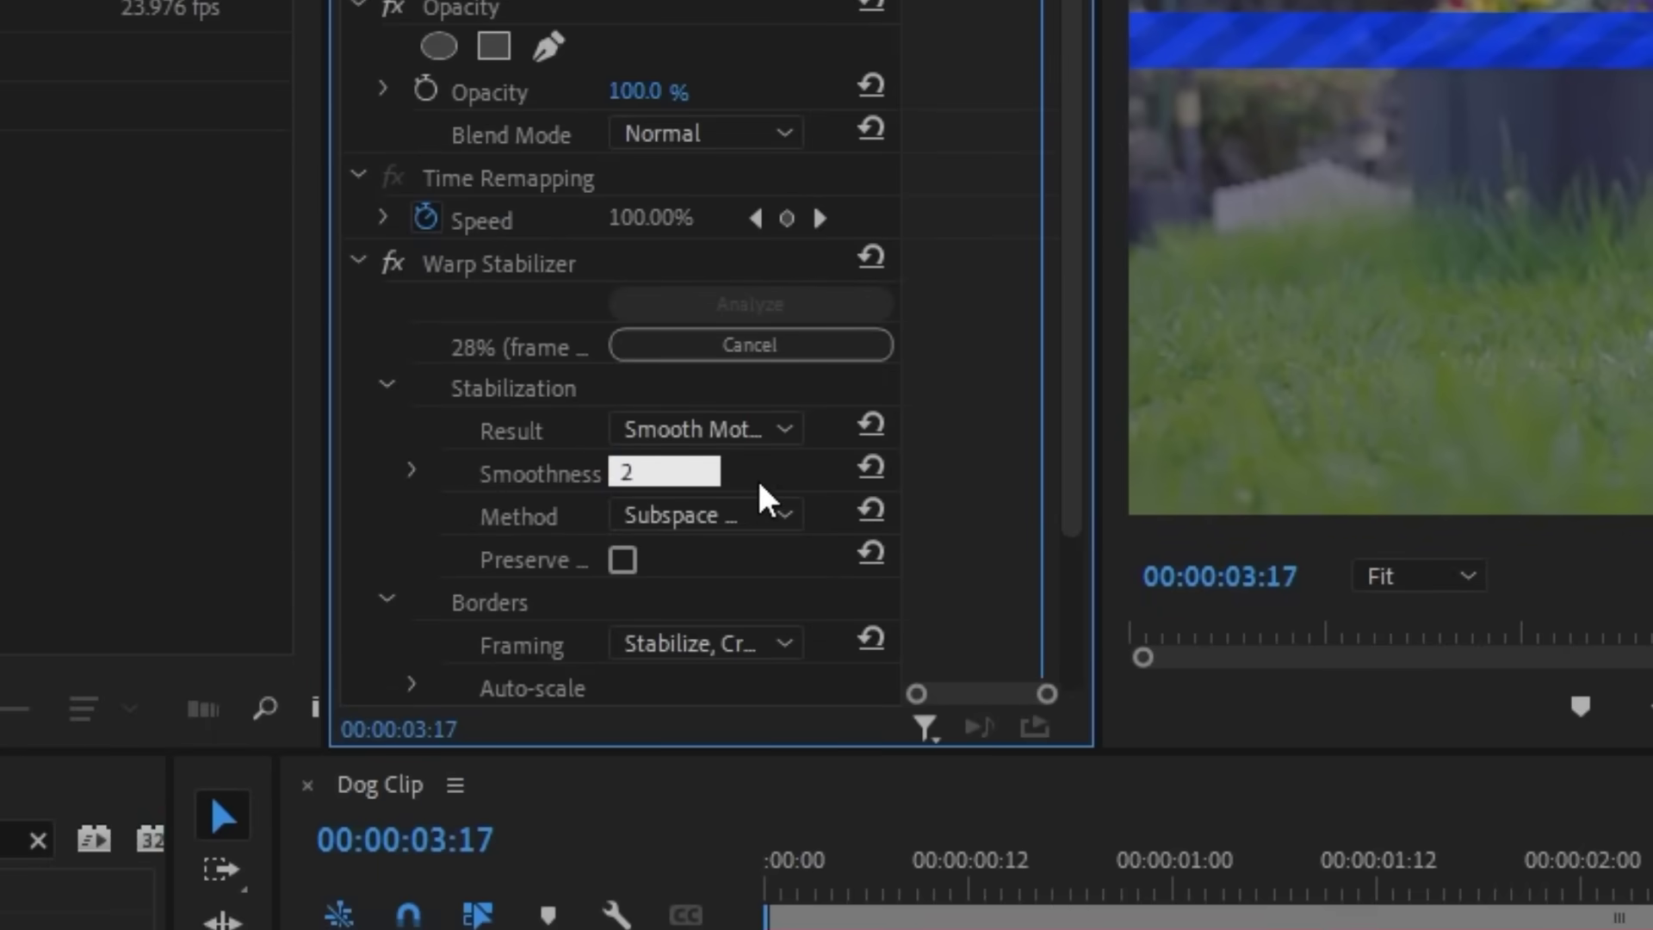
pyautogui.press('Return')
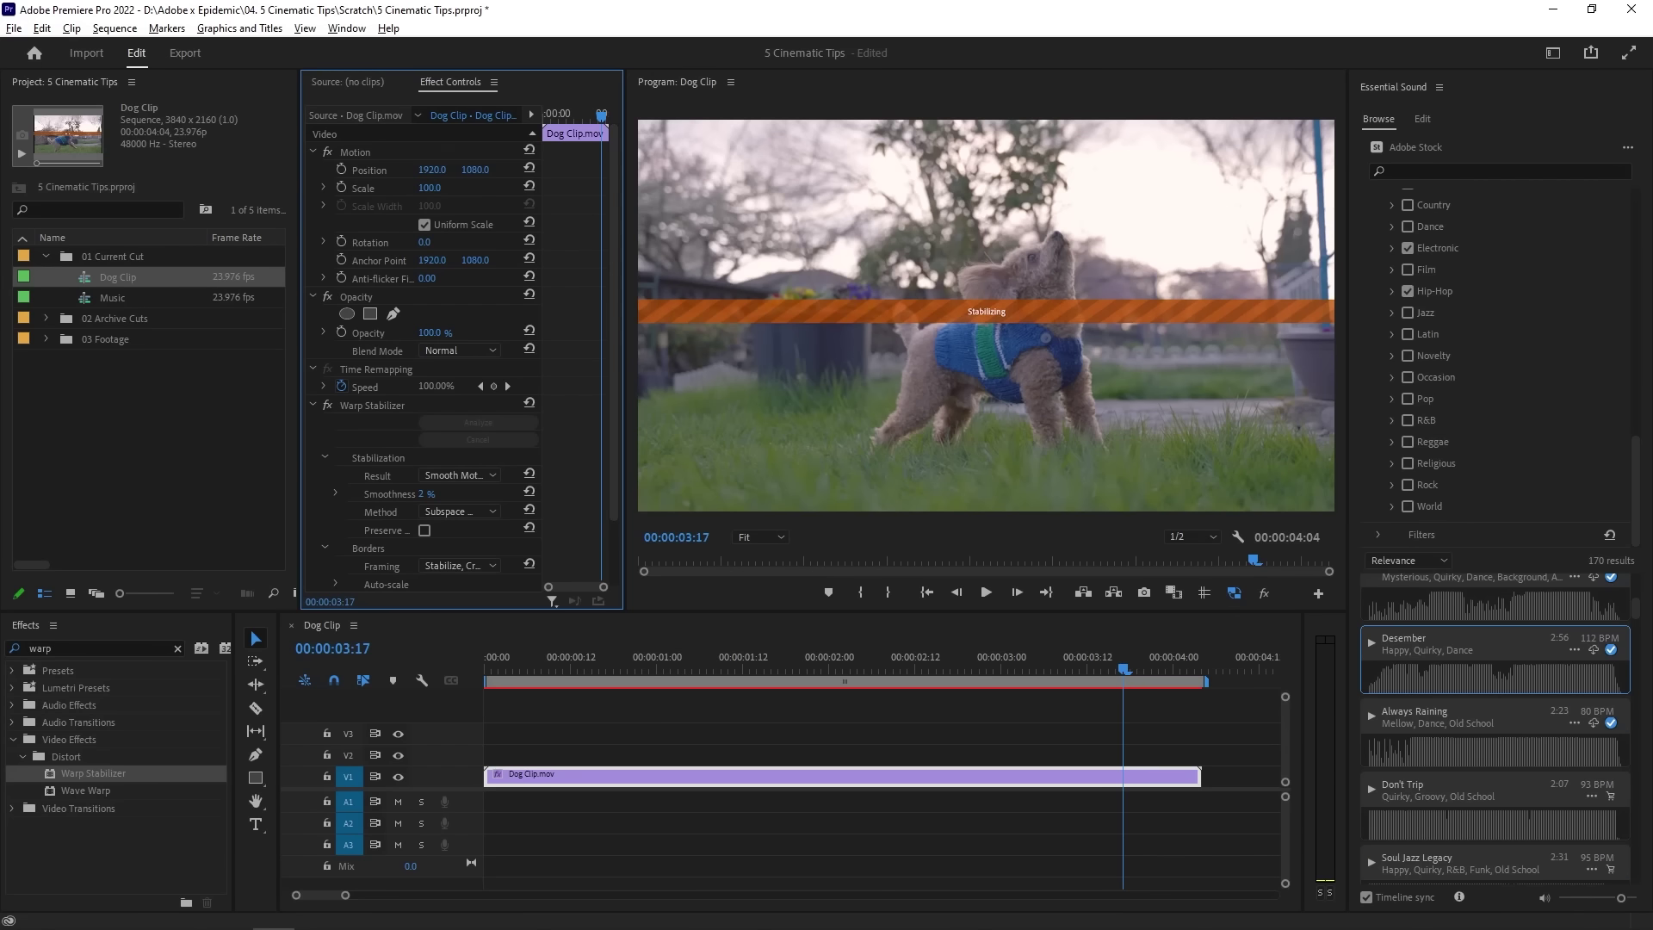
pyautogui.press('space')
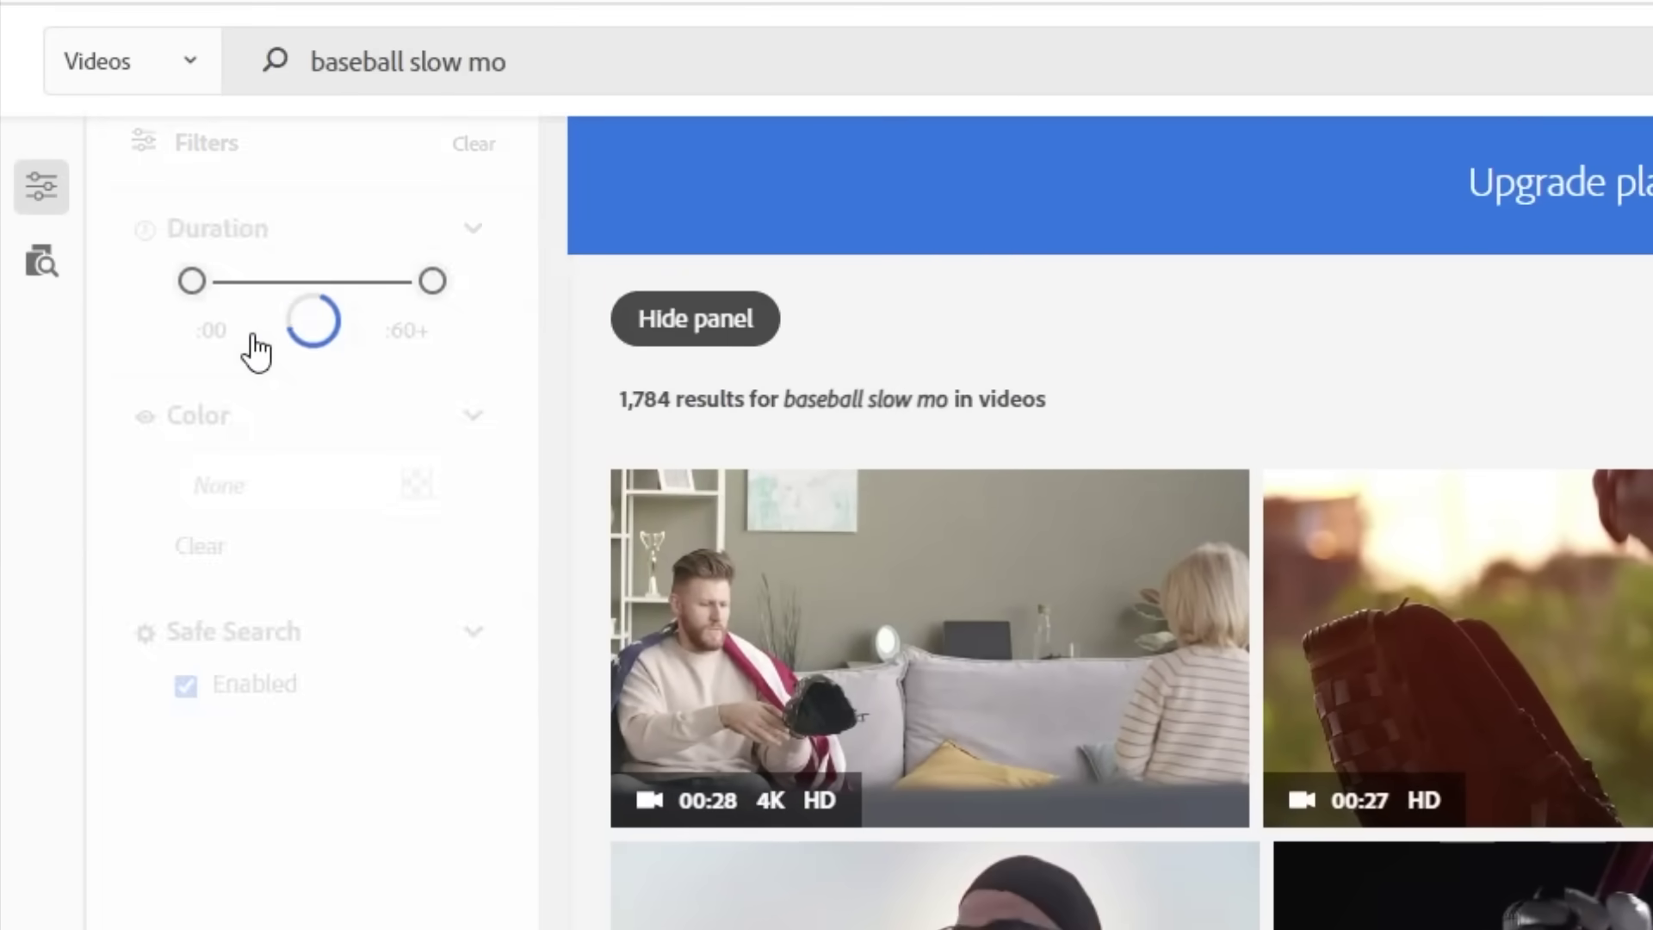
# - Filter the baseball slow mo results to Close Up shots and open 'baseball great hit super slow motion'
pyautogui.scroll(-4, 141, 552)
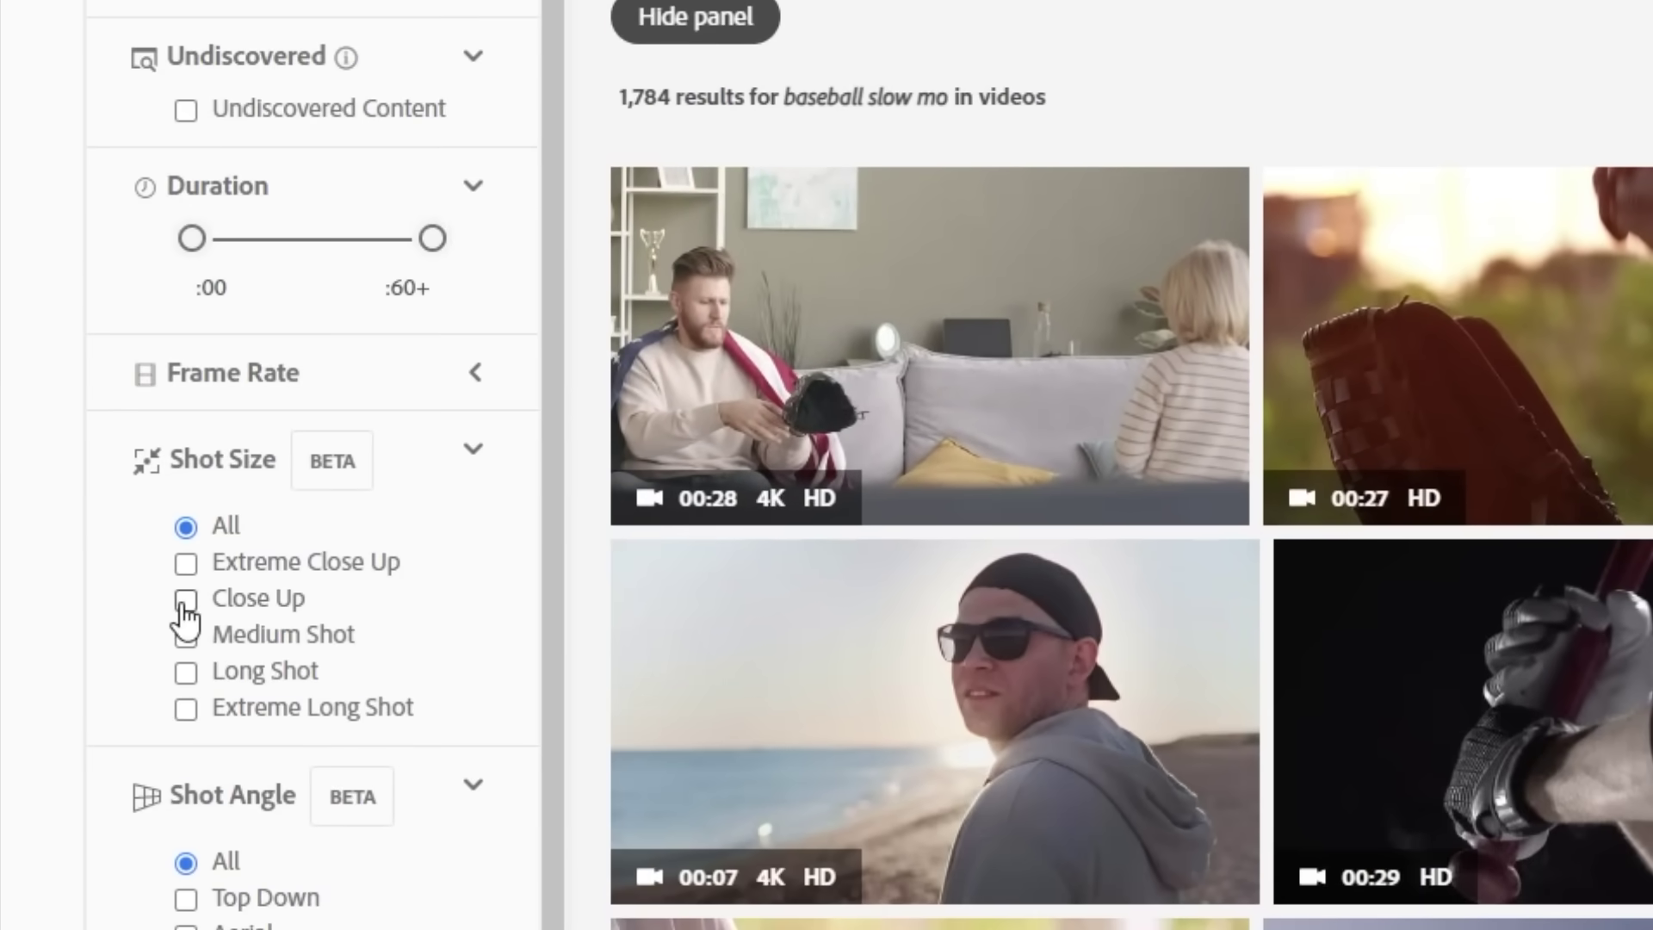
pyautogui.scroll(-10, 185, 613)
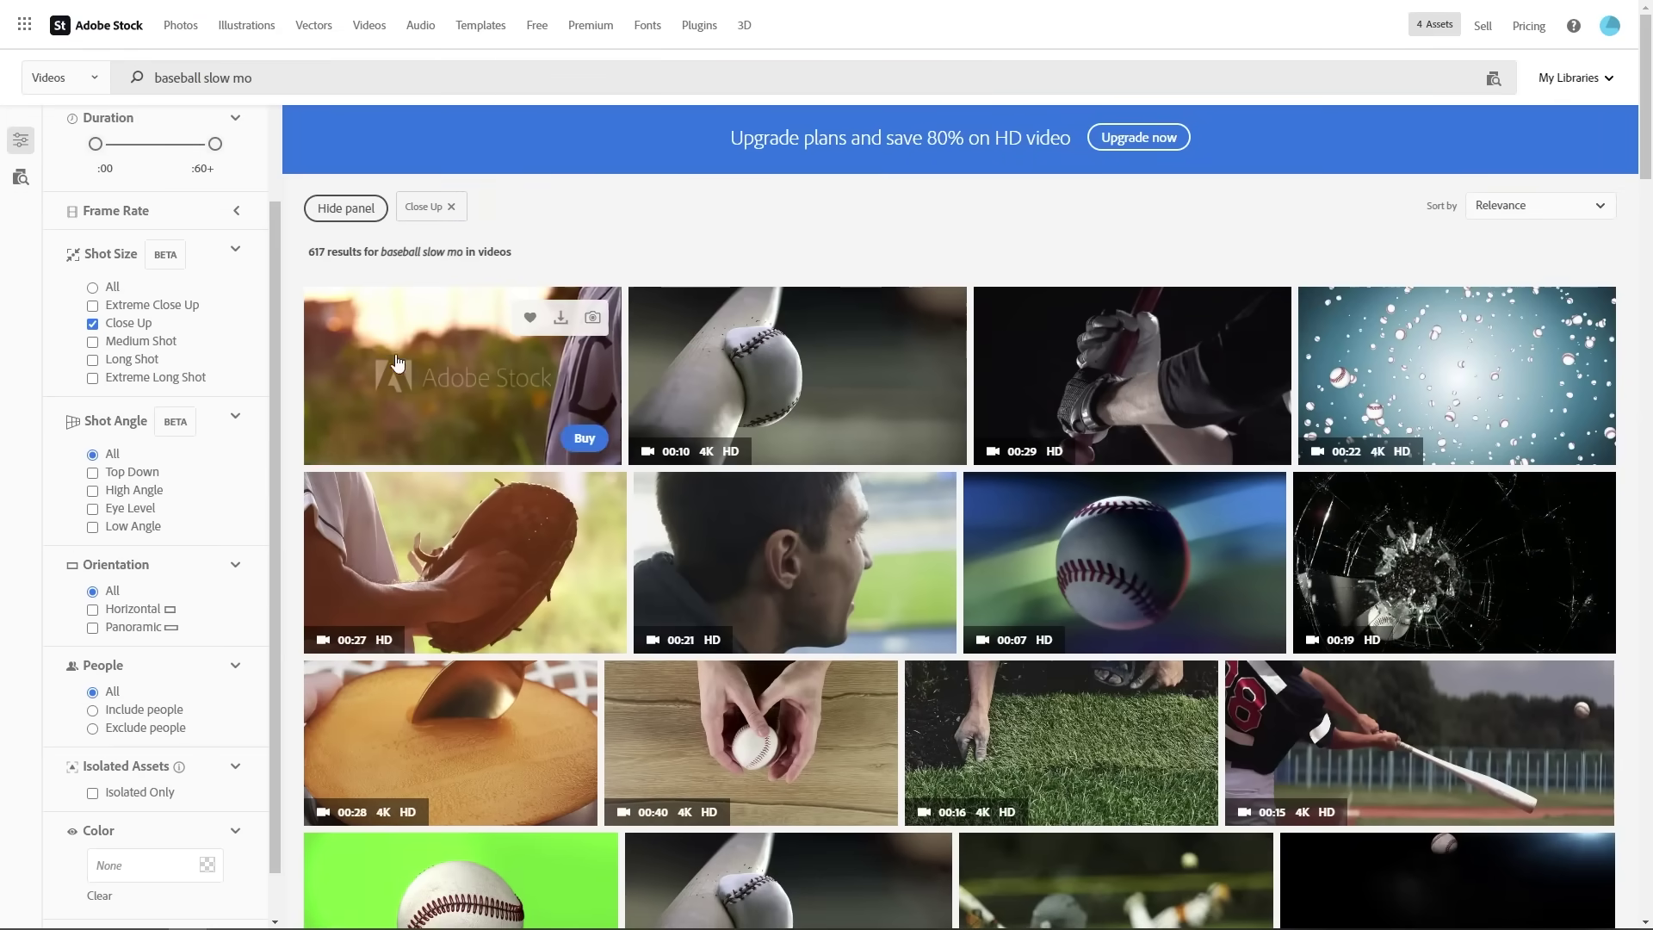
pyautogui.scroll(-5, 835, 493)
pyautogui.click(764, 558)
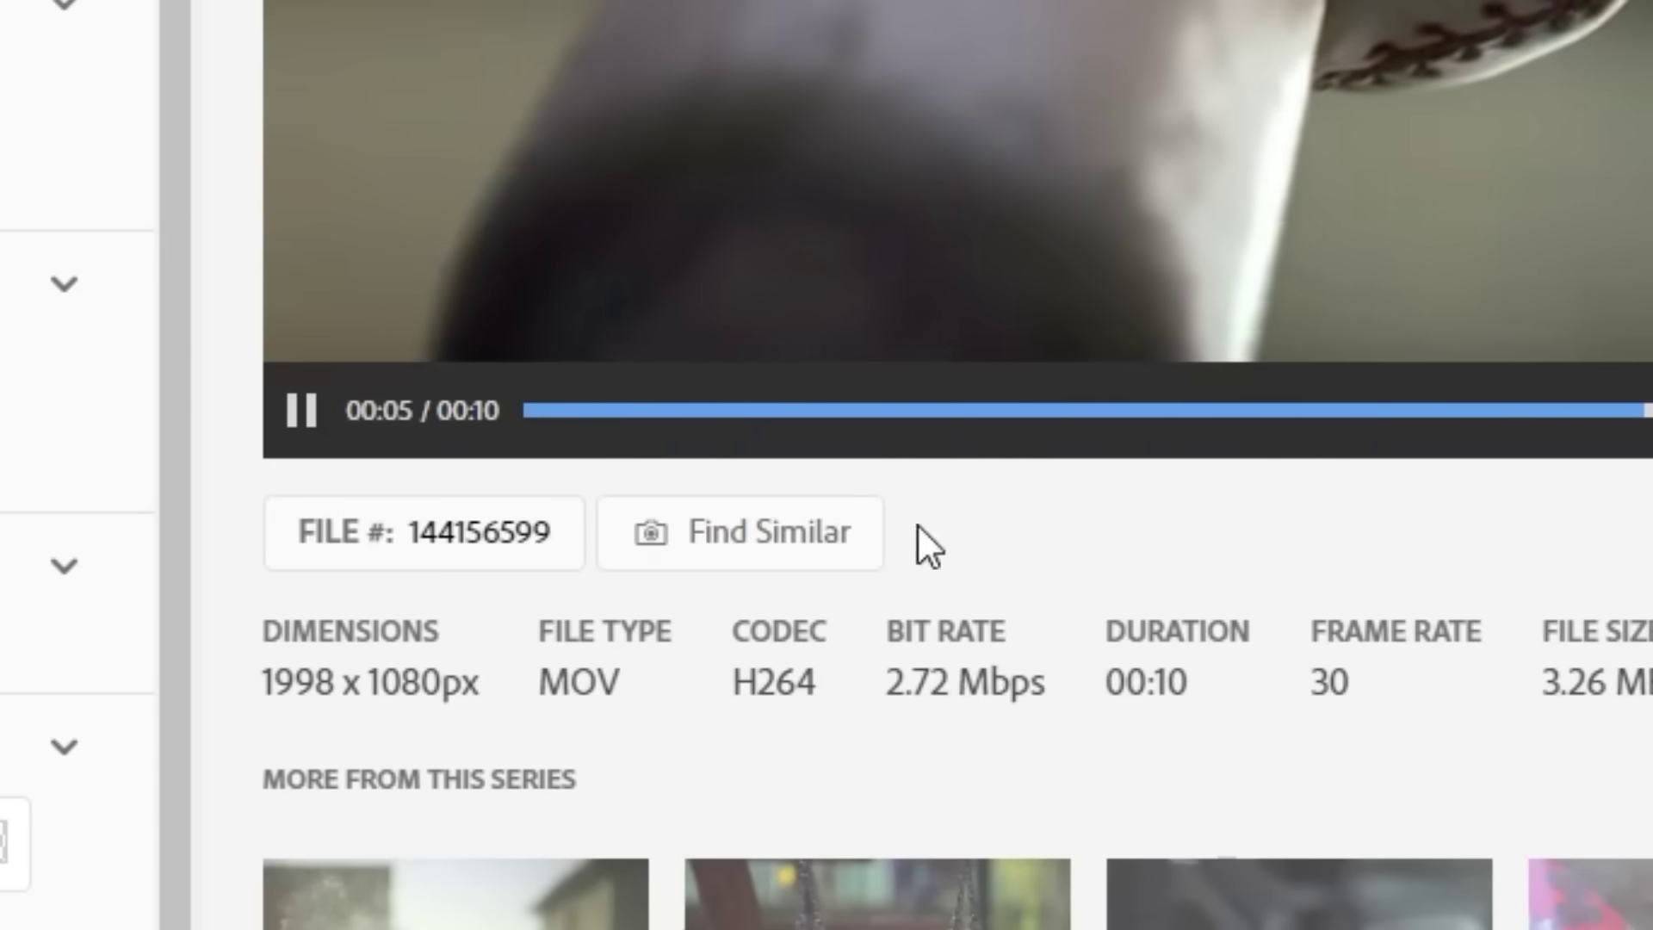
# - Find similar clips and send the 4K dynamic flying baseball catch clip to Premiere Pro
pyautogui.click(768, 551)
pyautogui.scroll(5, 492, 717)
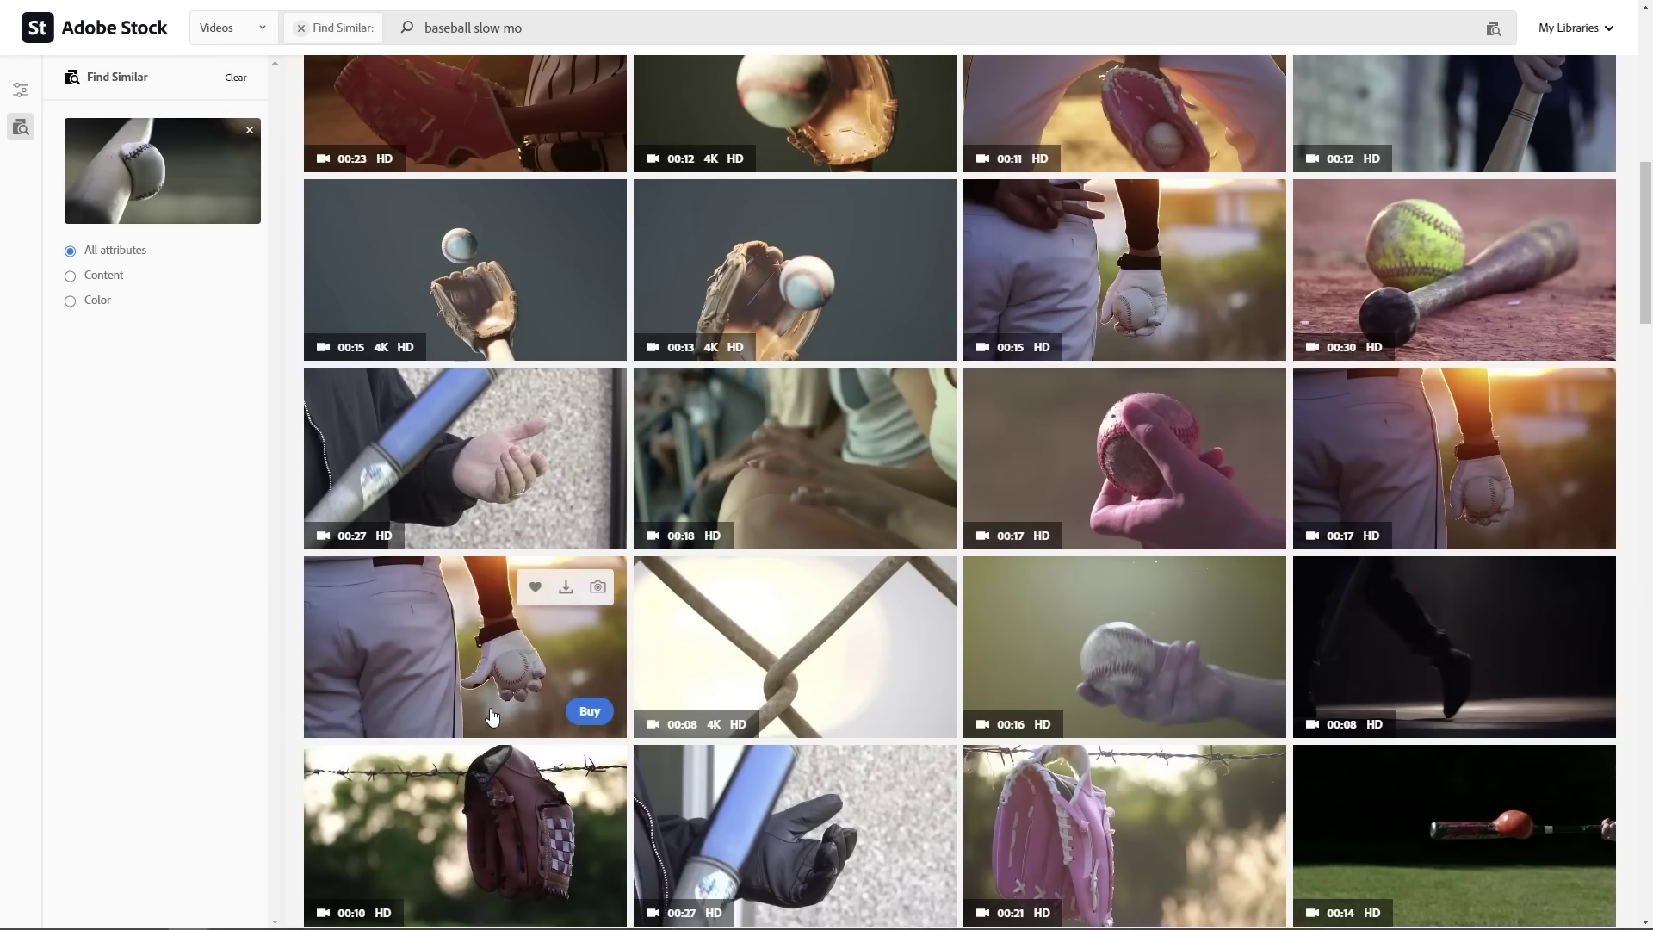
pyautogui.scroll(2, 493, 716)
pyautogui.click(799, 628)
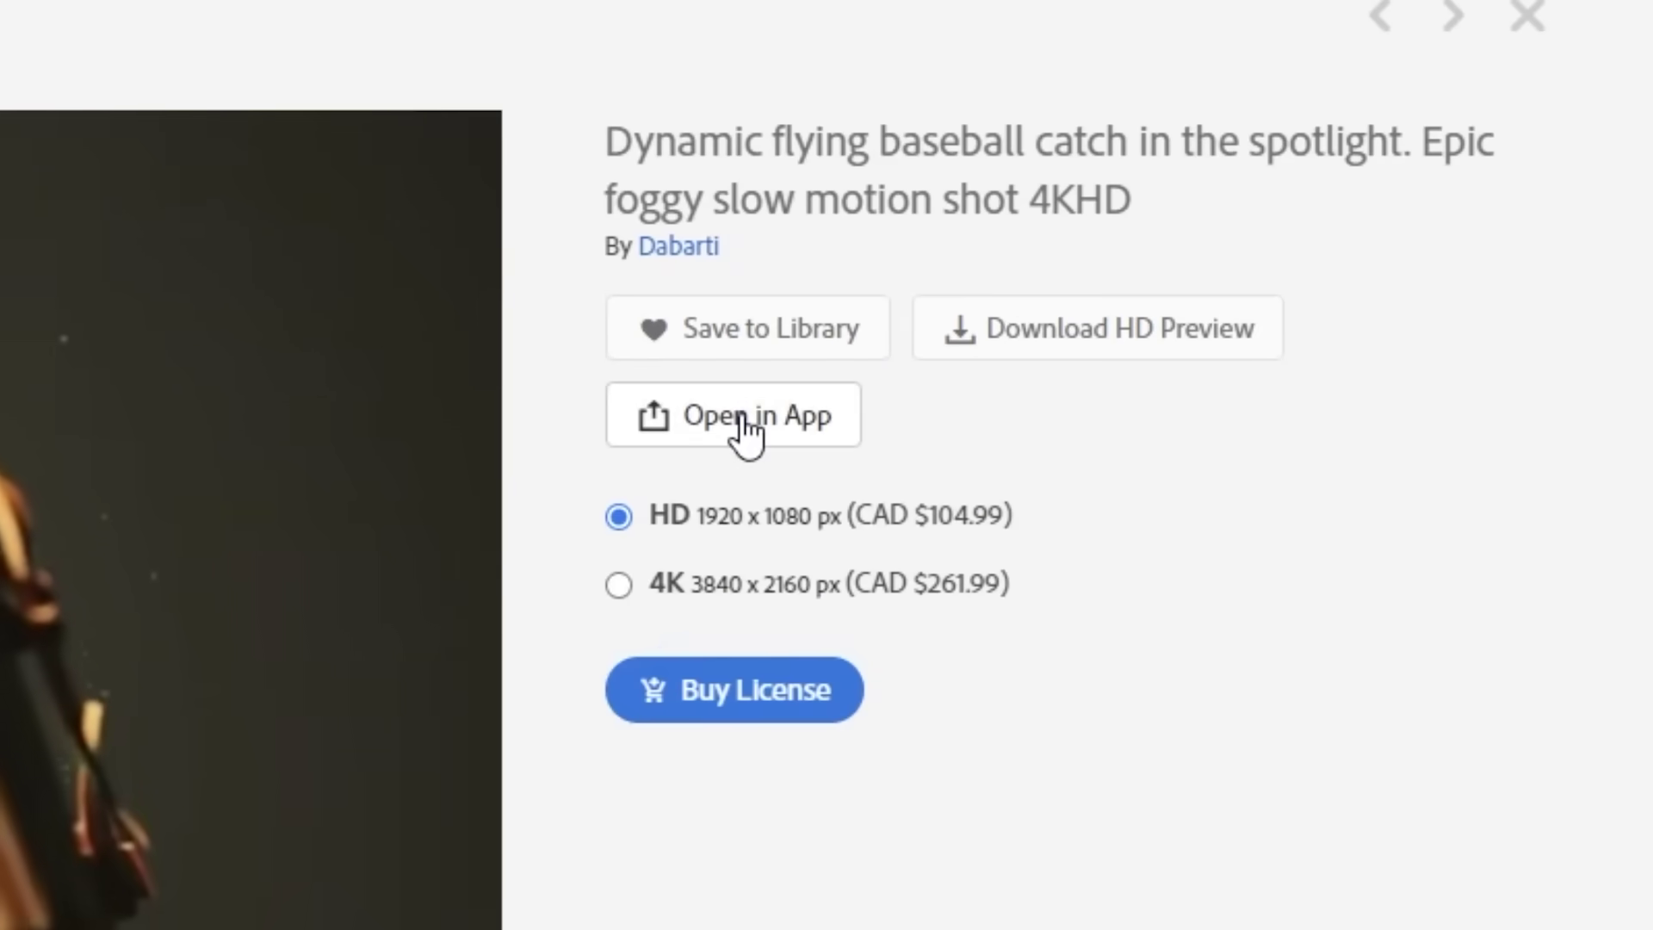
pyautogui.click(746, 421)
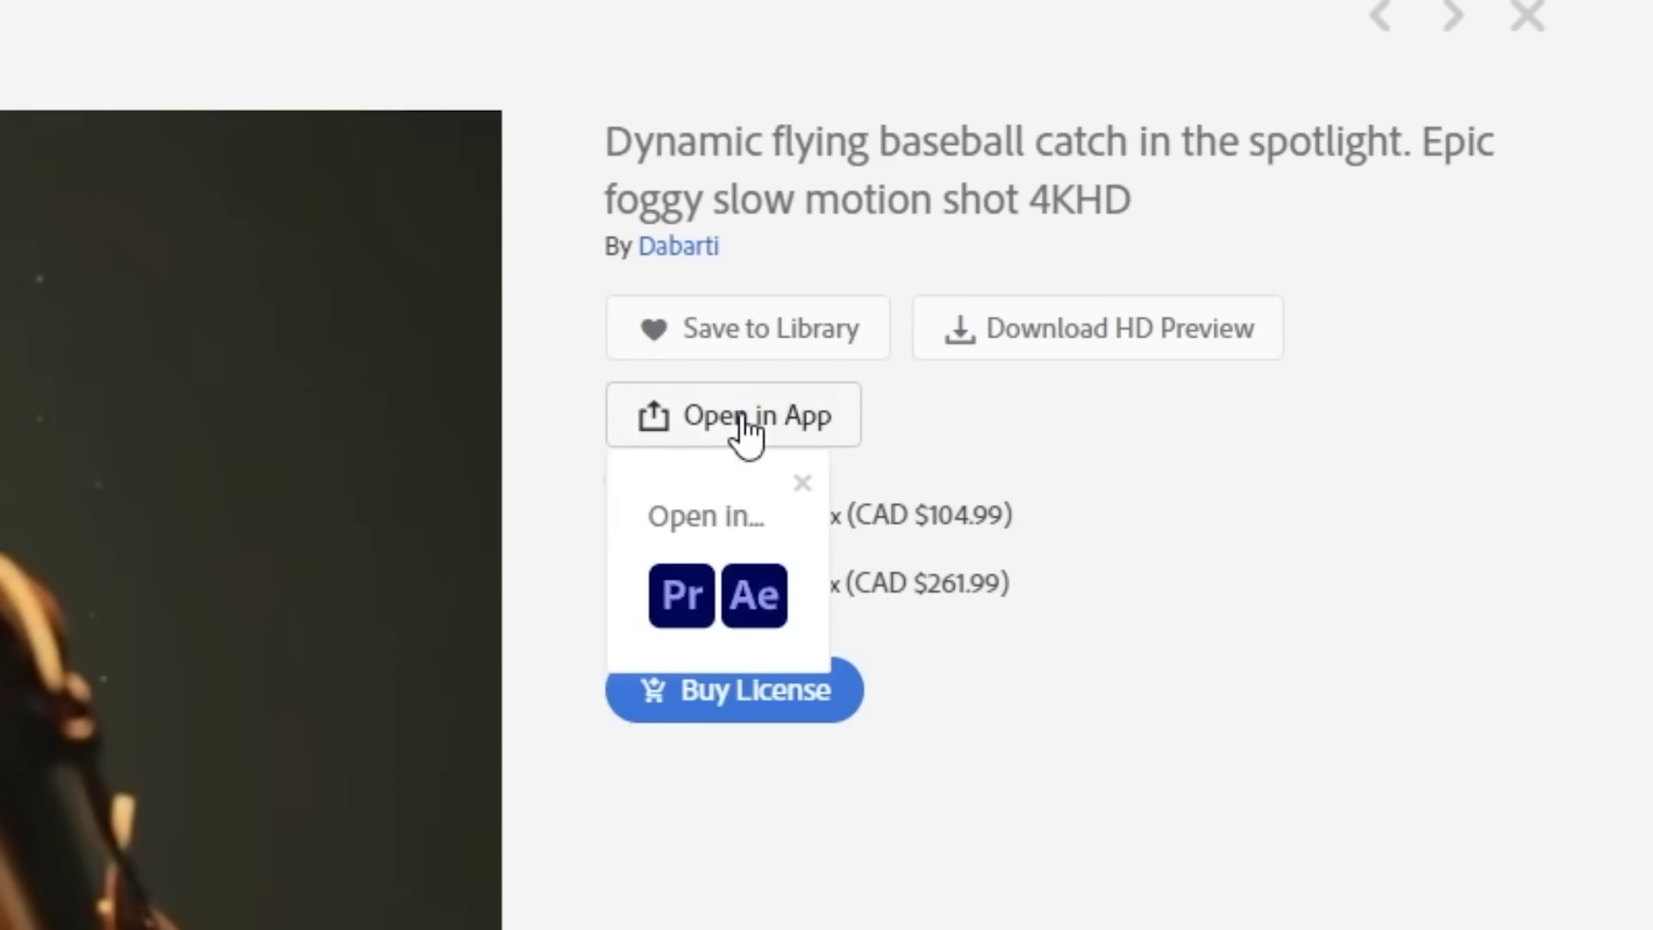
pyautogui.click(669, 608)
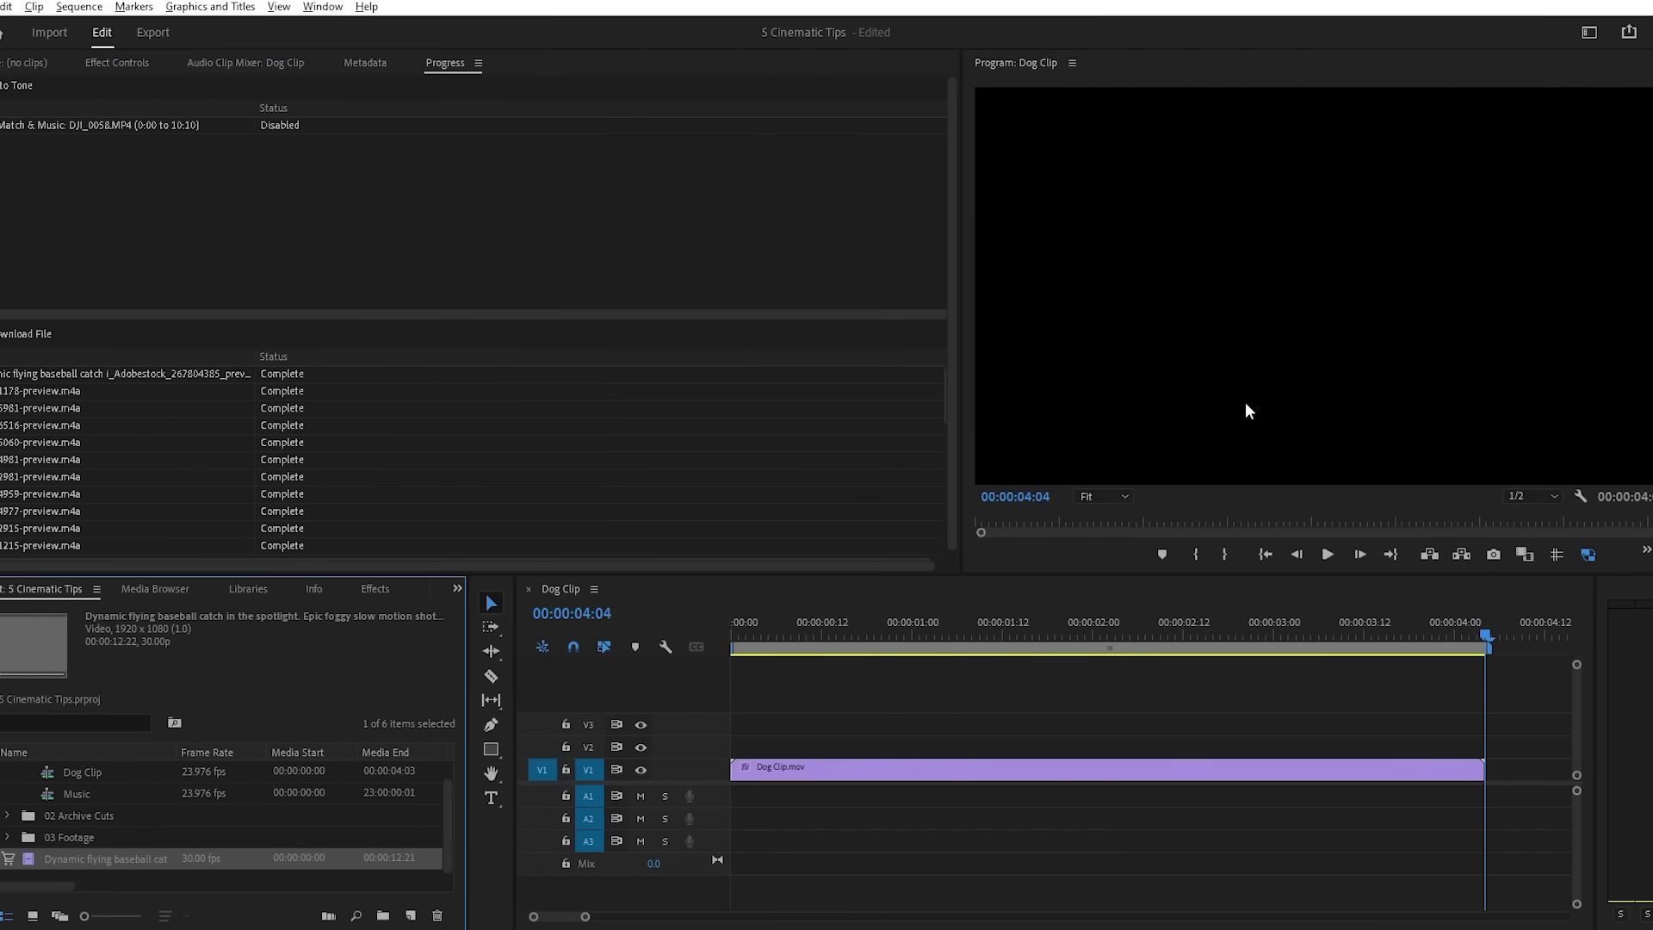
# - Load the flying baseball catch clip in the Source Monitor and scrub through its frames
pyautogui.doubleClick(29, 860)
pyautogui.moveTo(486, 517); pyautogui.dragTo(314, 521)
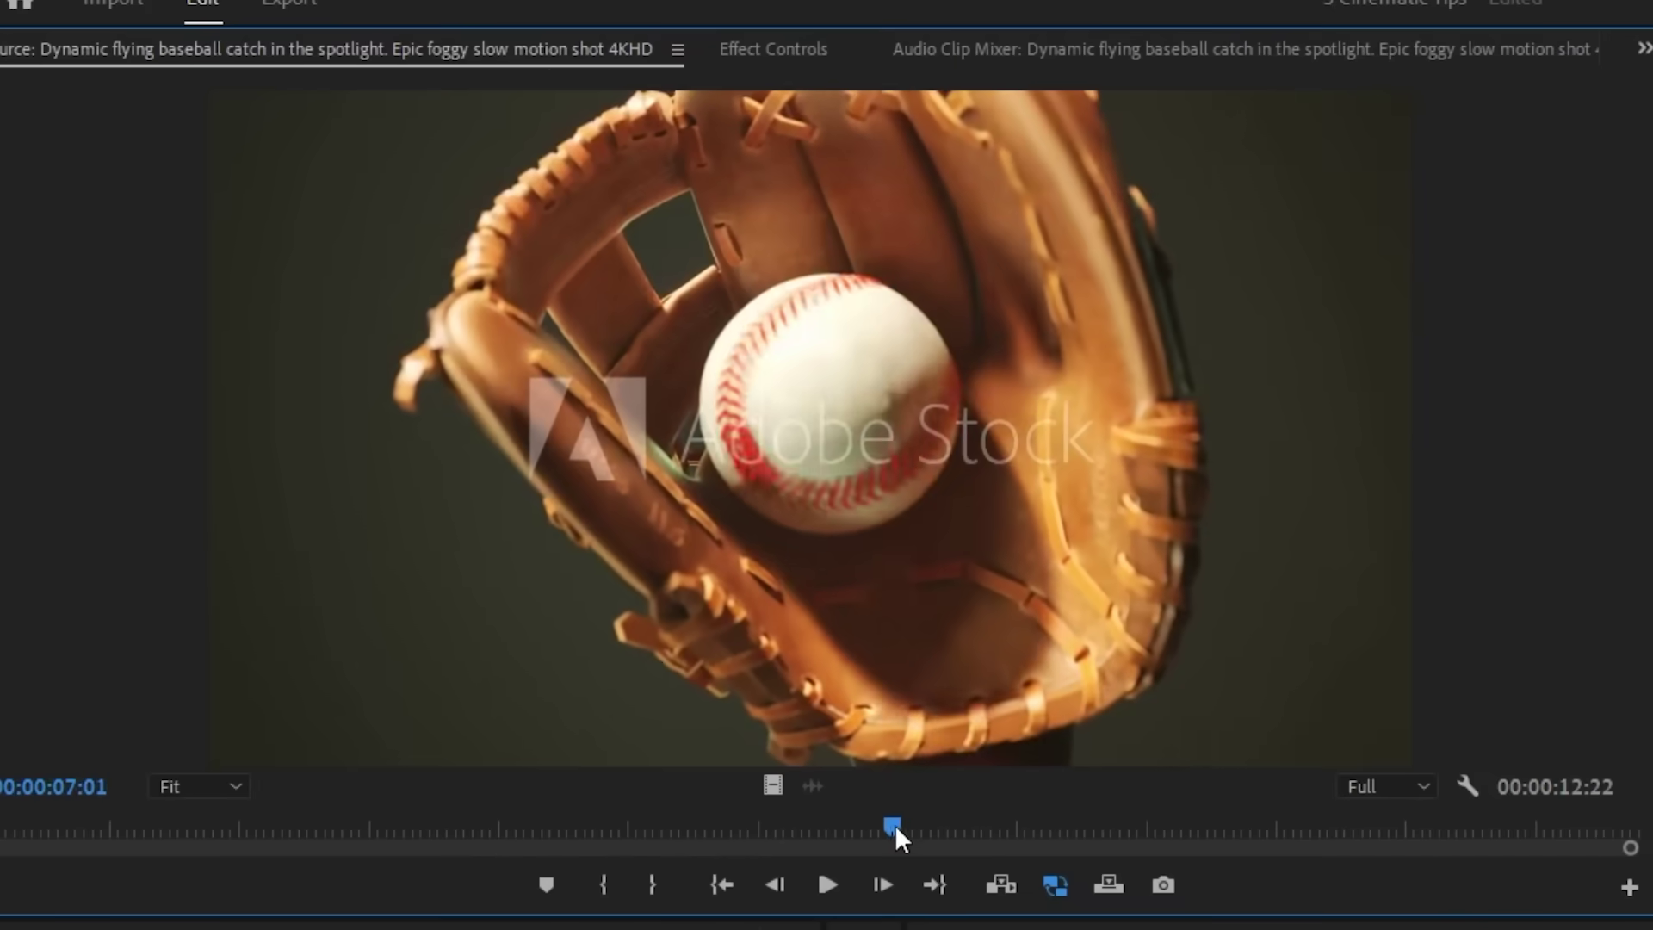
pyautogui.moveTo(563, 829); pyautogui.dragTo(561, 793)
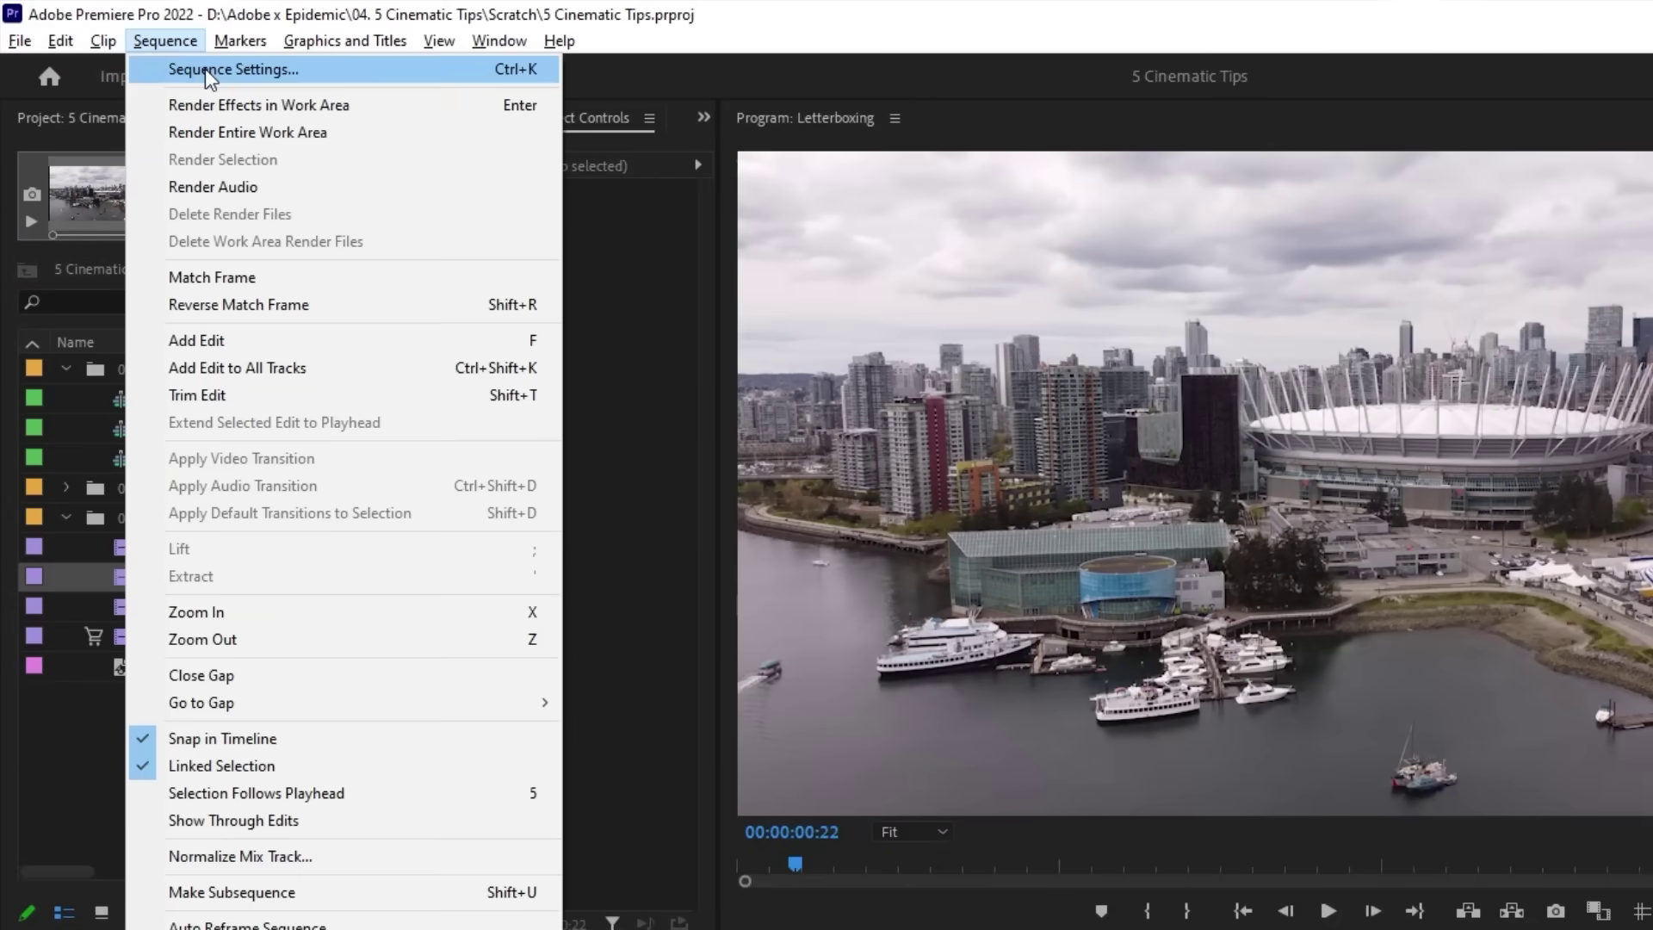
# - Set the sequence's vertical frame size to 817, add the clip to V1 and play it
pyautogui.click(209, 78)
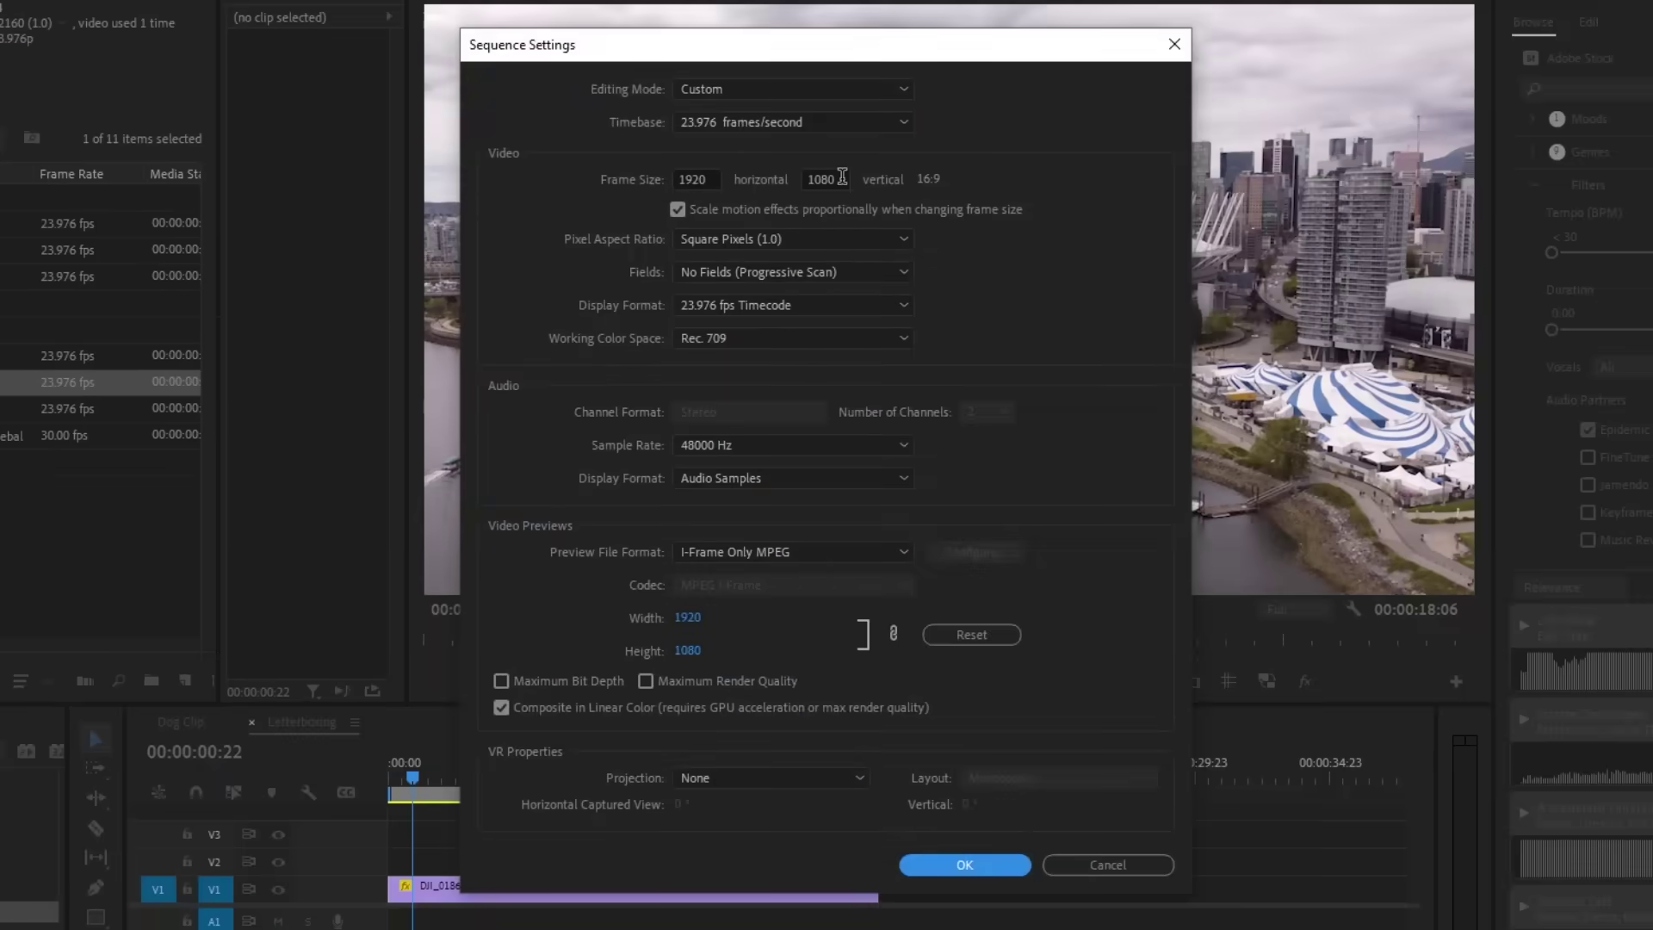
pyautogui.doubleClick(842, 176)
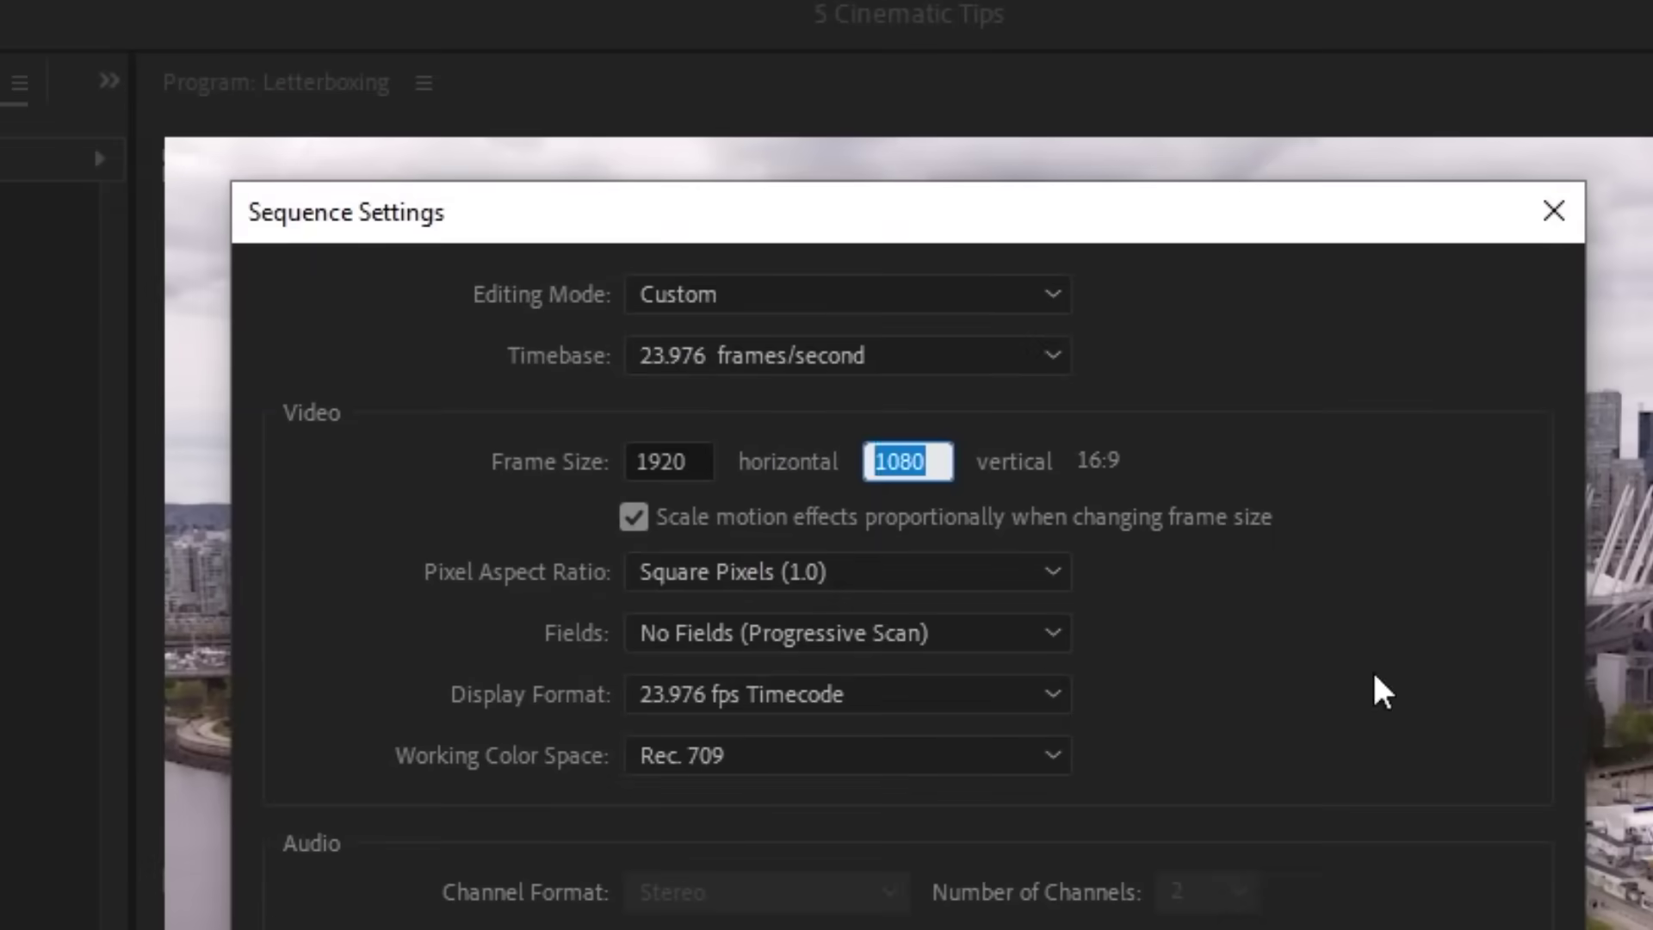
pyautogui.write('817')
pyautogui.click(965, 864)
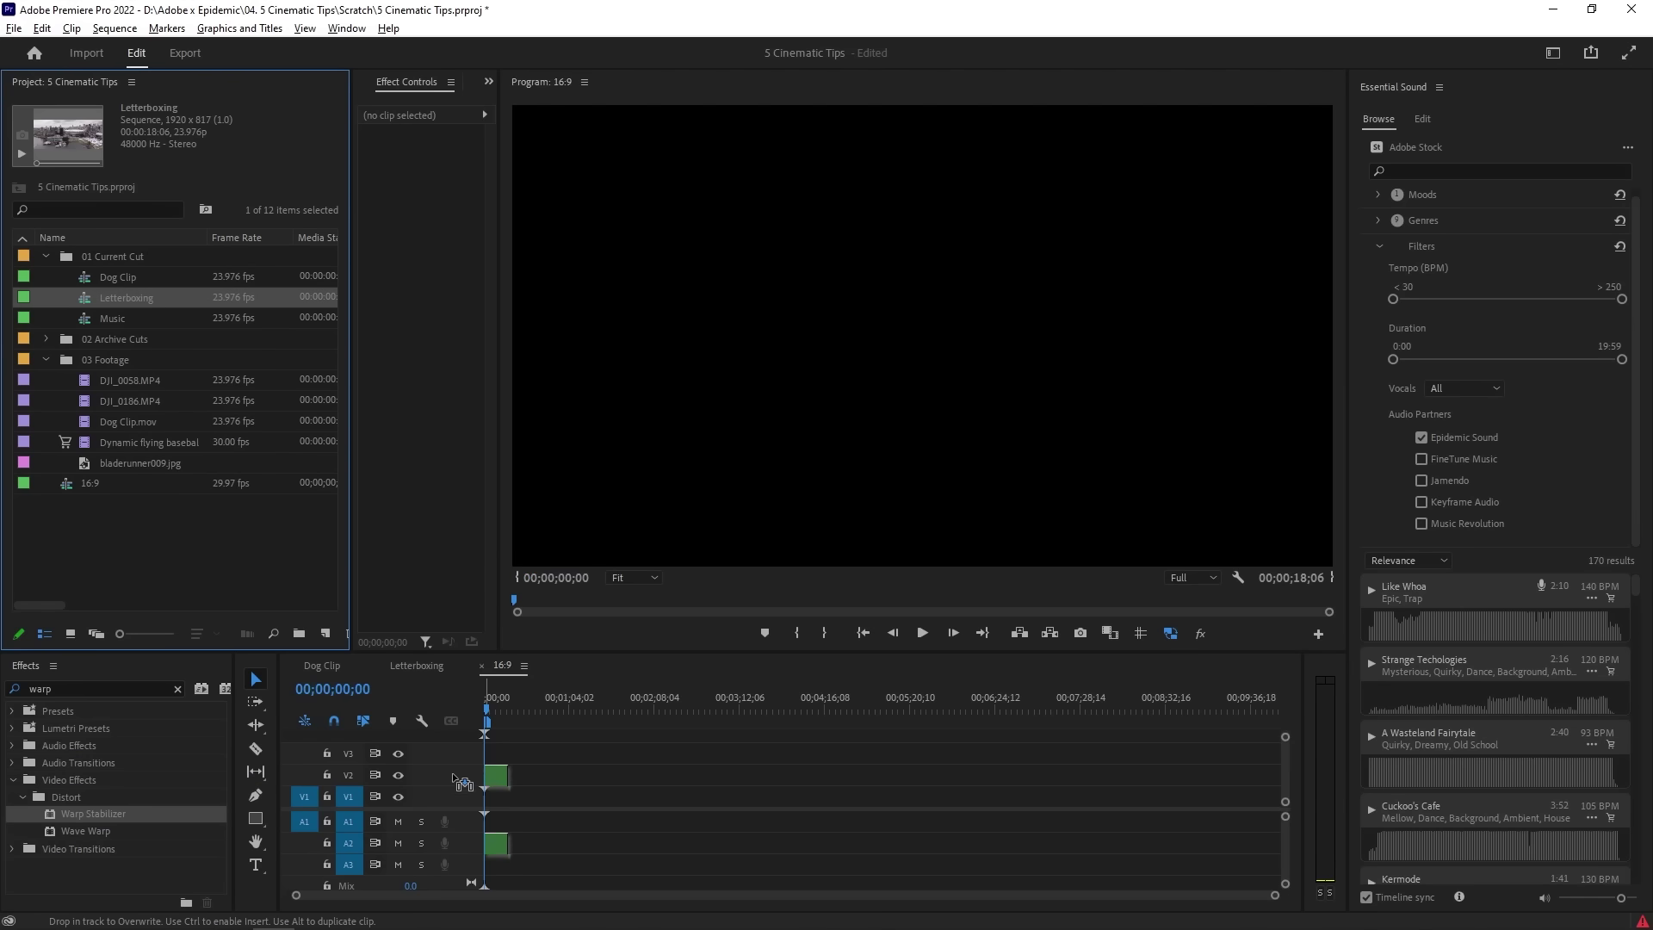
pyautogui.moveTo(470, 799); pyautogui.dragTo(470, 799)
pyautogui.press('space')
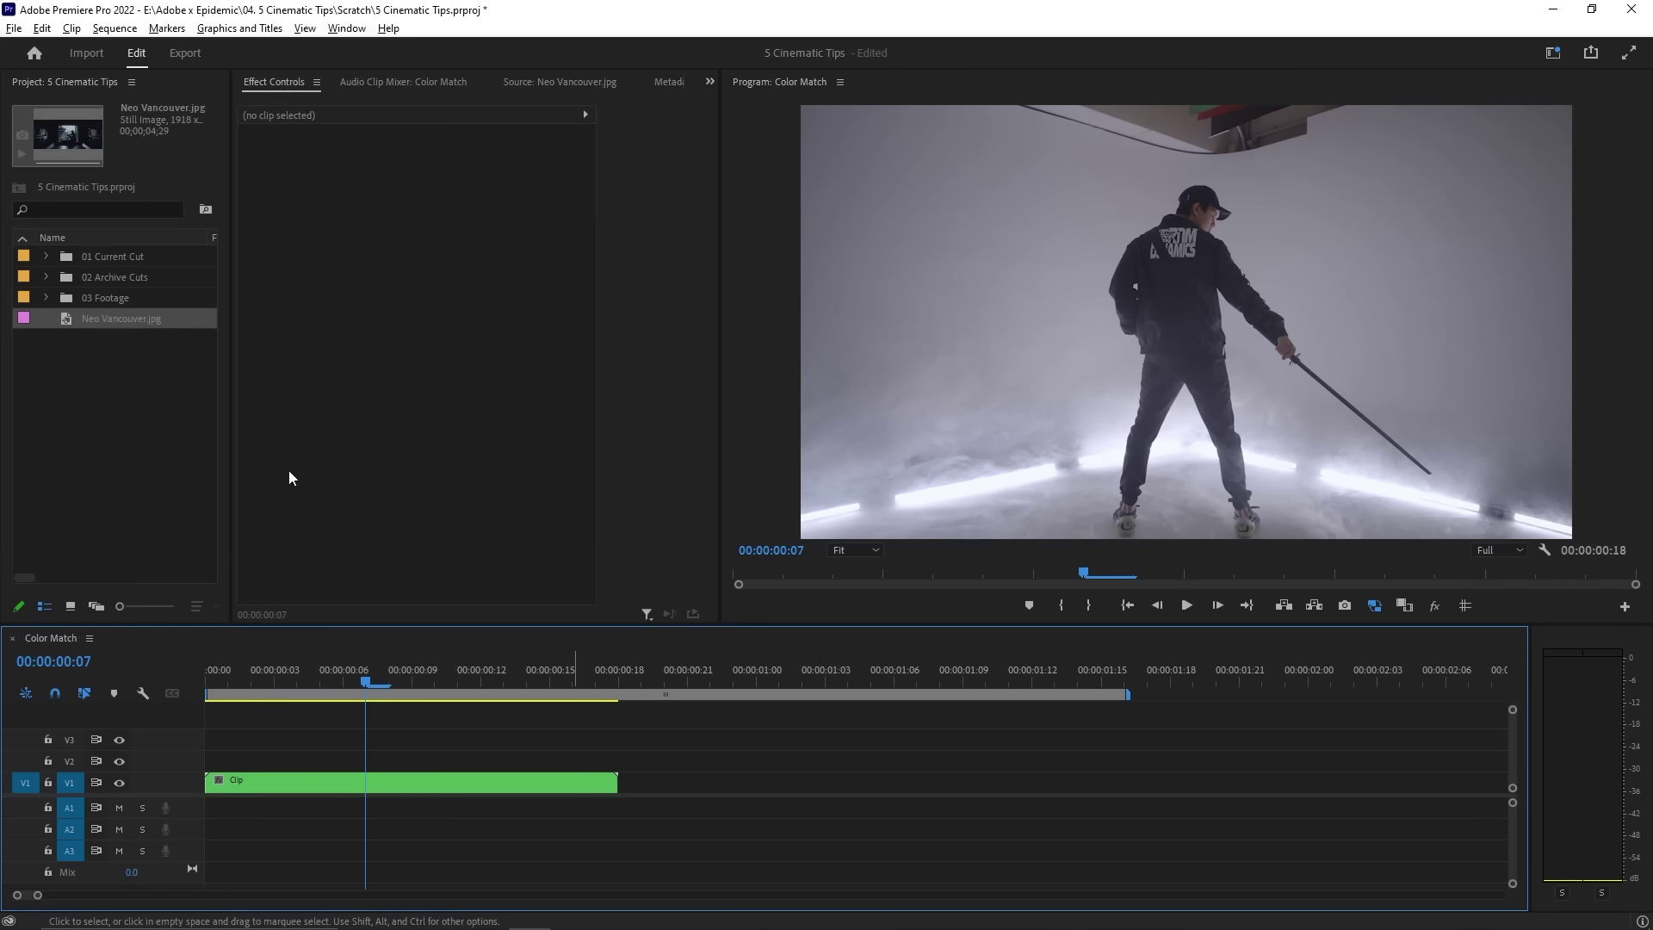
# - Place Neo Vancouver.jpg right after Clip on V1 and switch to the Color workspace
pyautogui.doubleClick(69, 324)
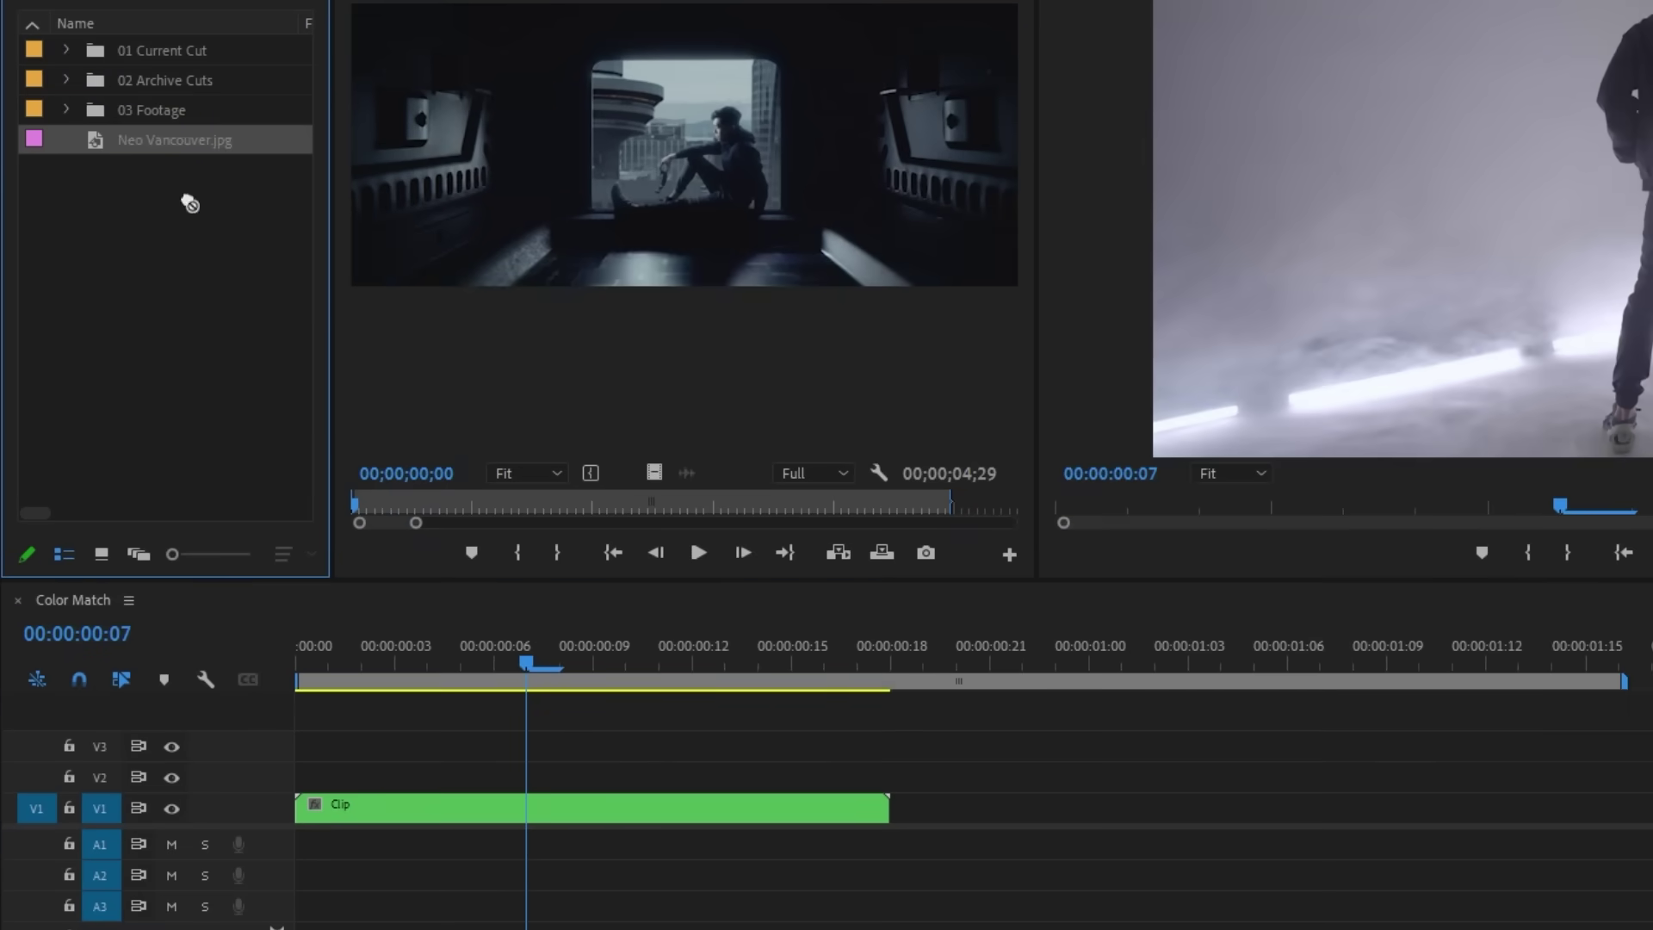
pyautogui.moveTo(190, 203); pyautogui.dragTo(927, 808)
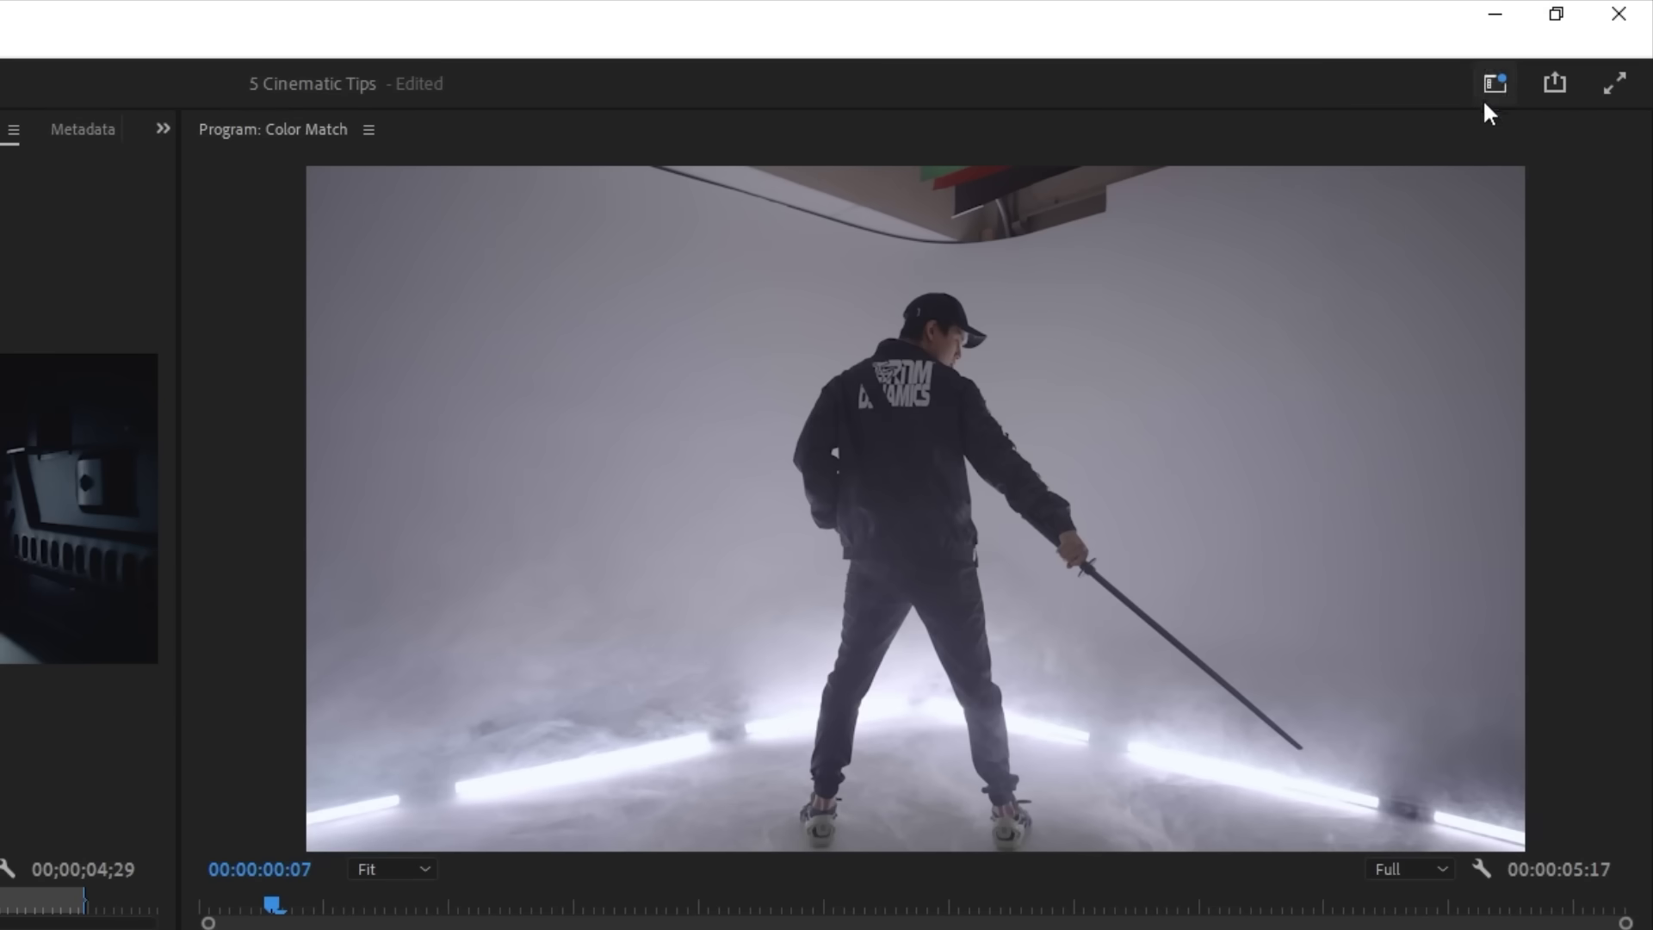
pyautogui.click(1494, 79)
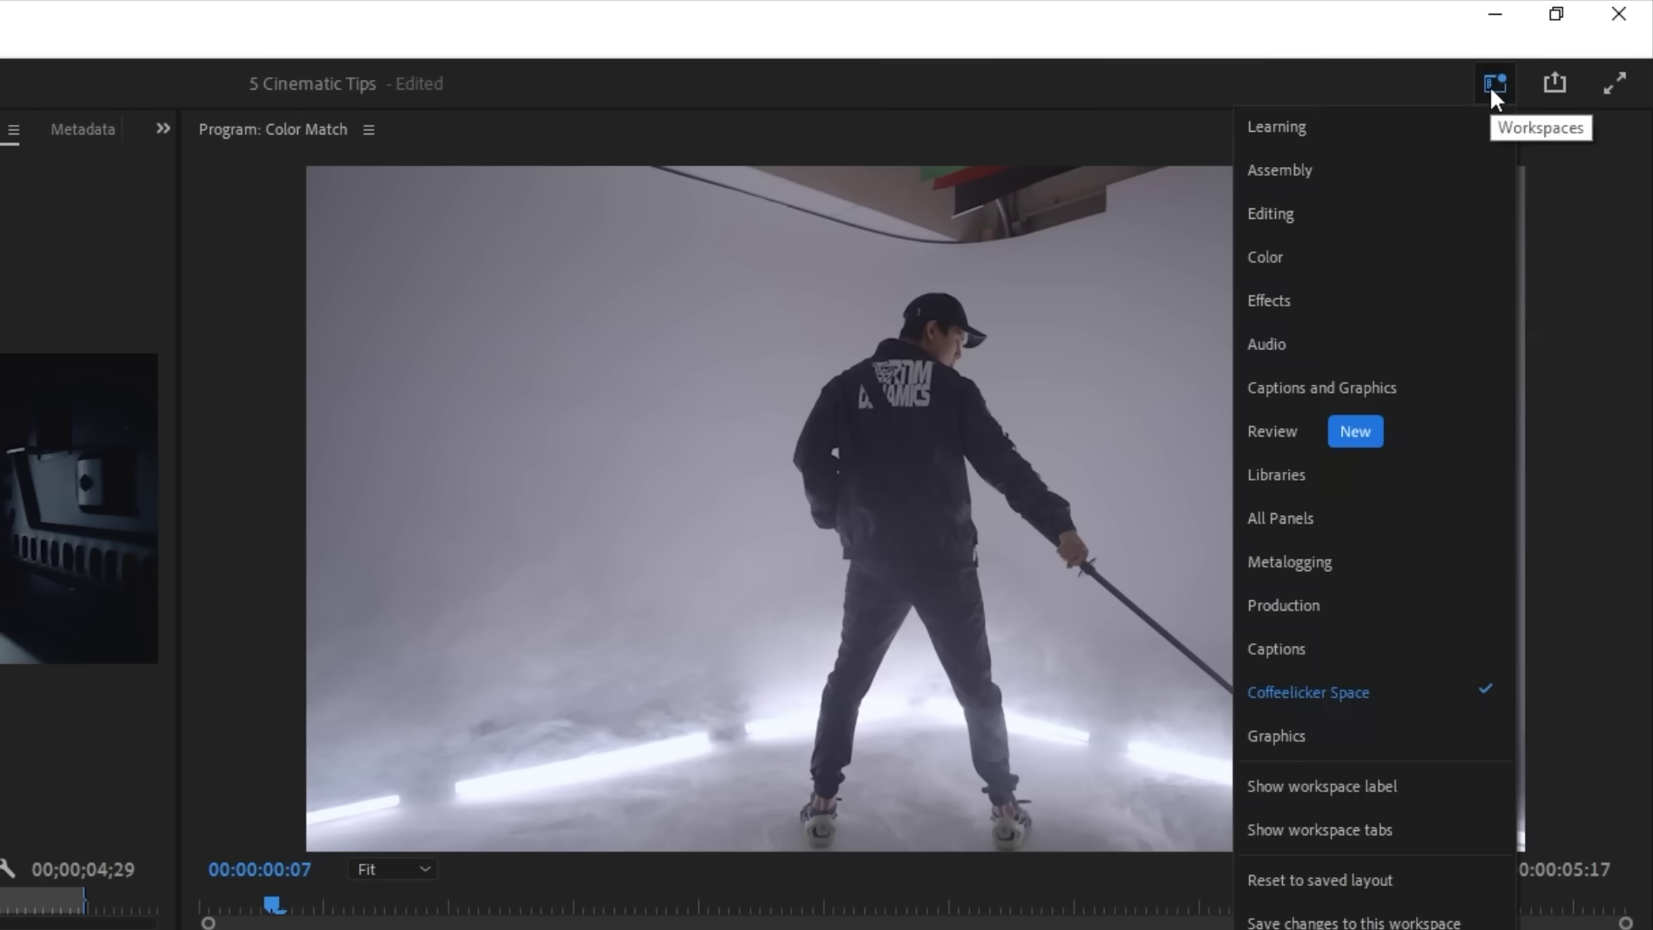
pyautogui.click(1388, 255)
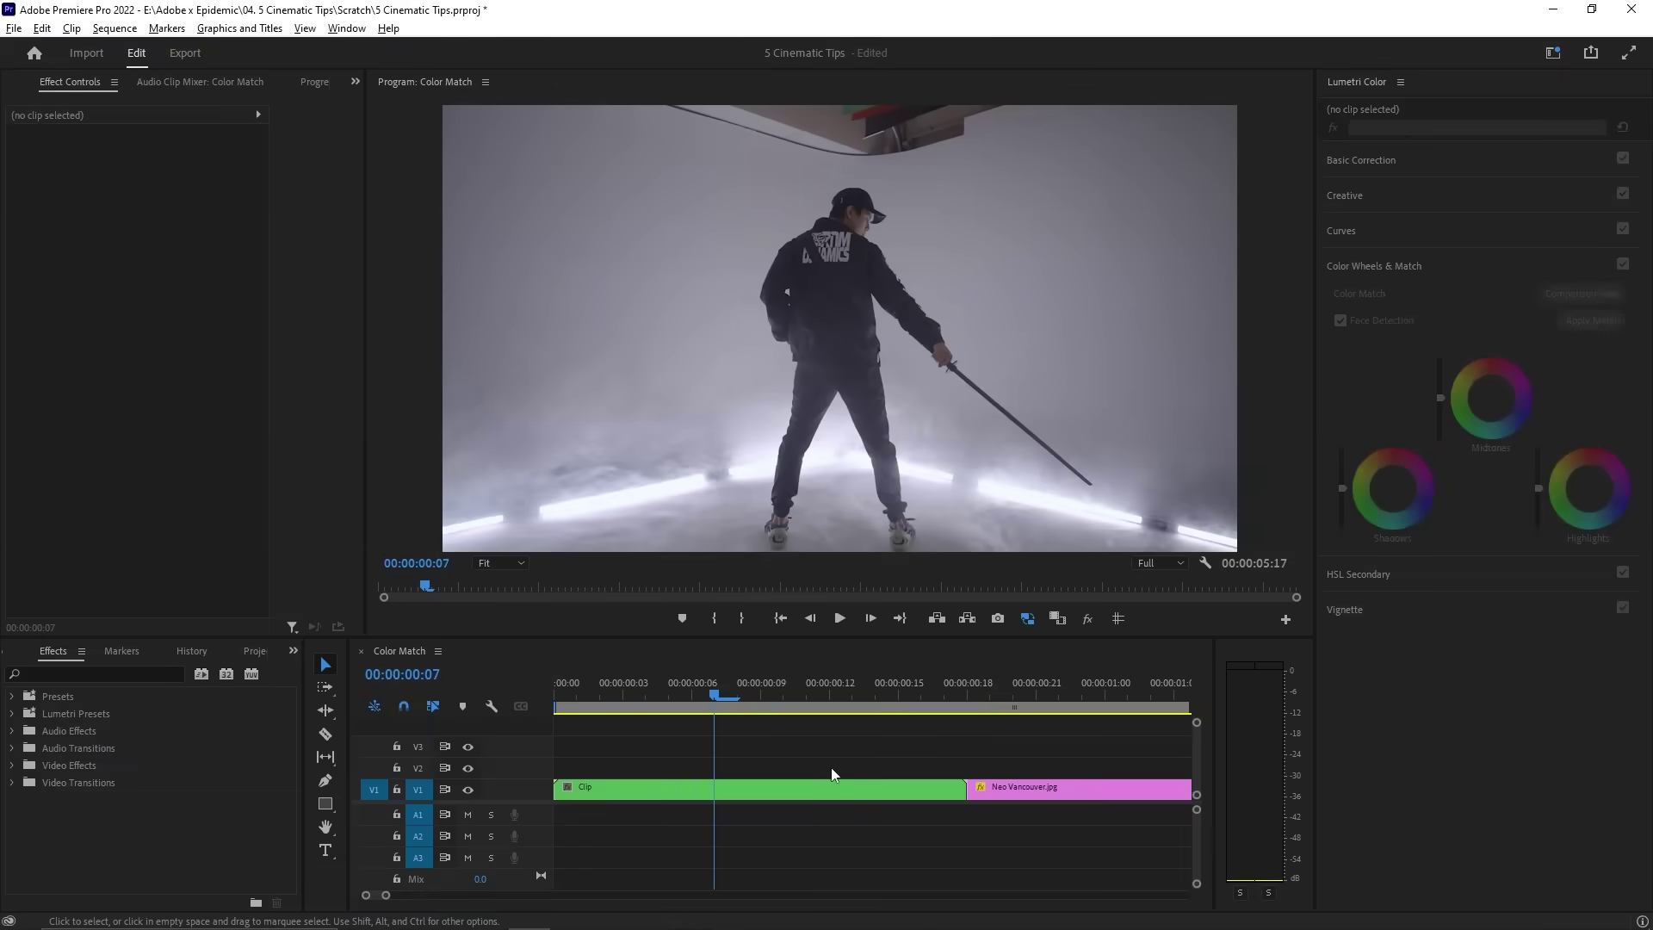
# - Select Clip and show Comparison View with a Neo Vancouver reference frame for matching
pyautogui.click(814, 790)
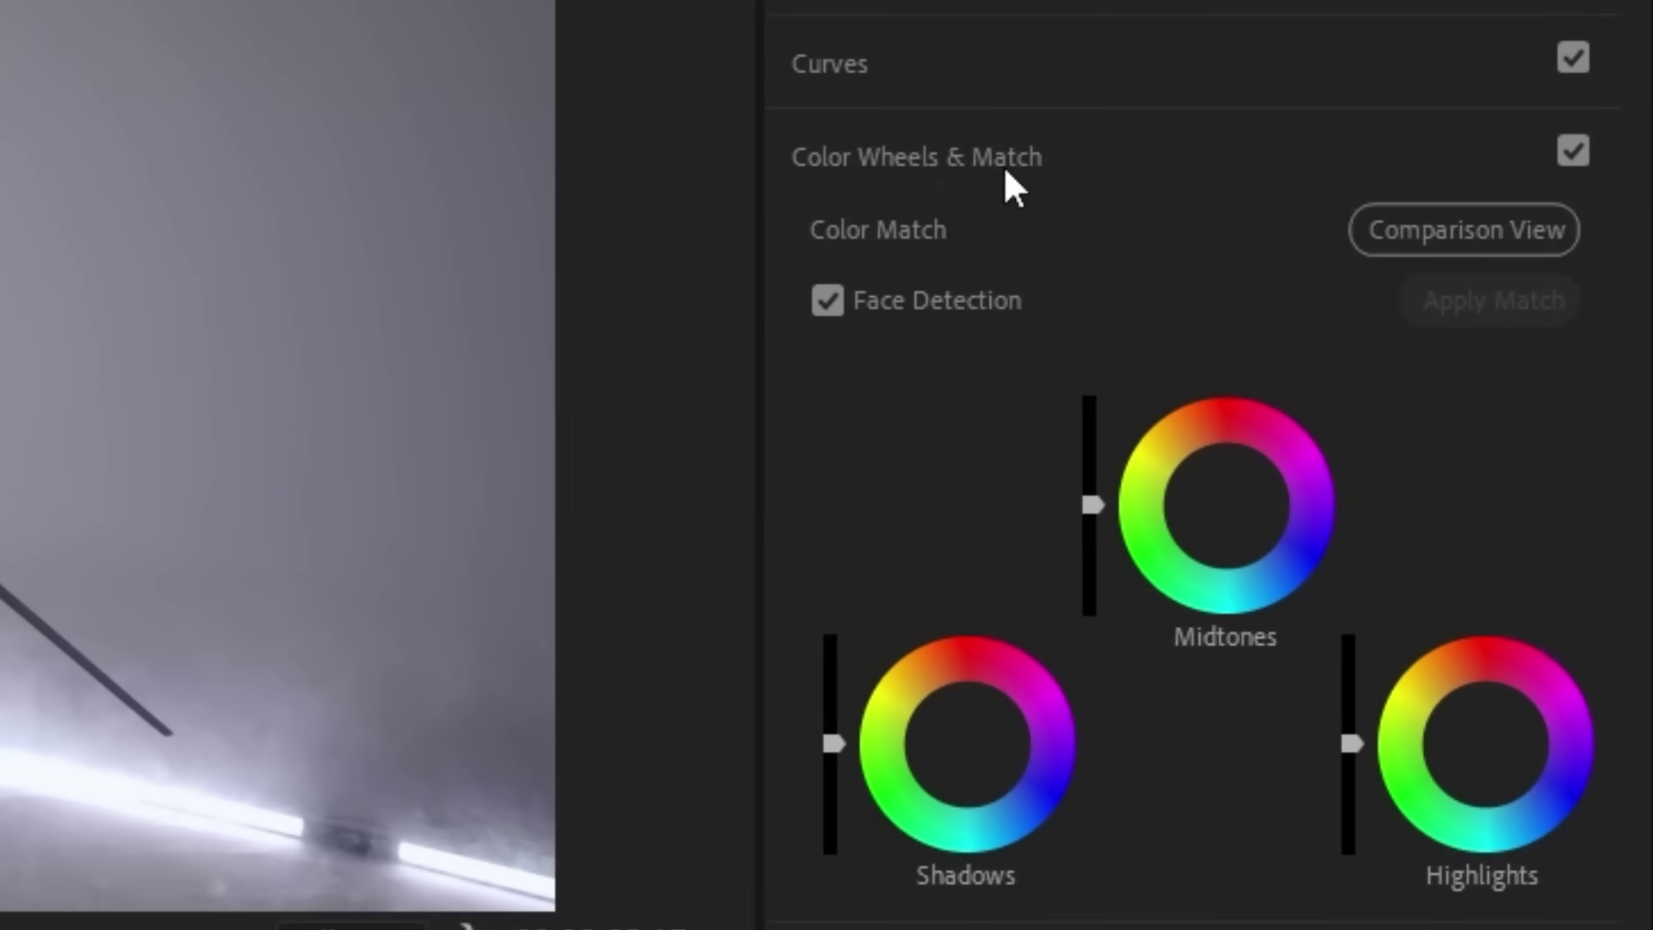
pyautogui.click(1440, 229)
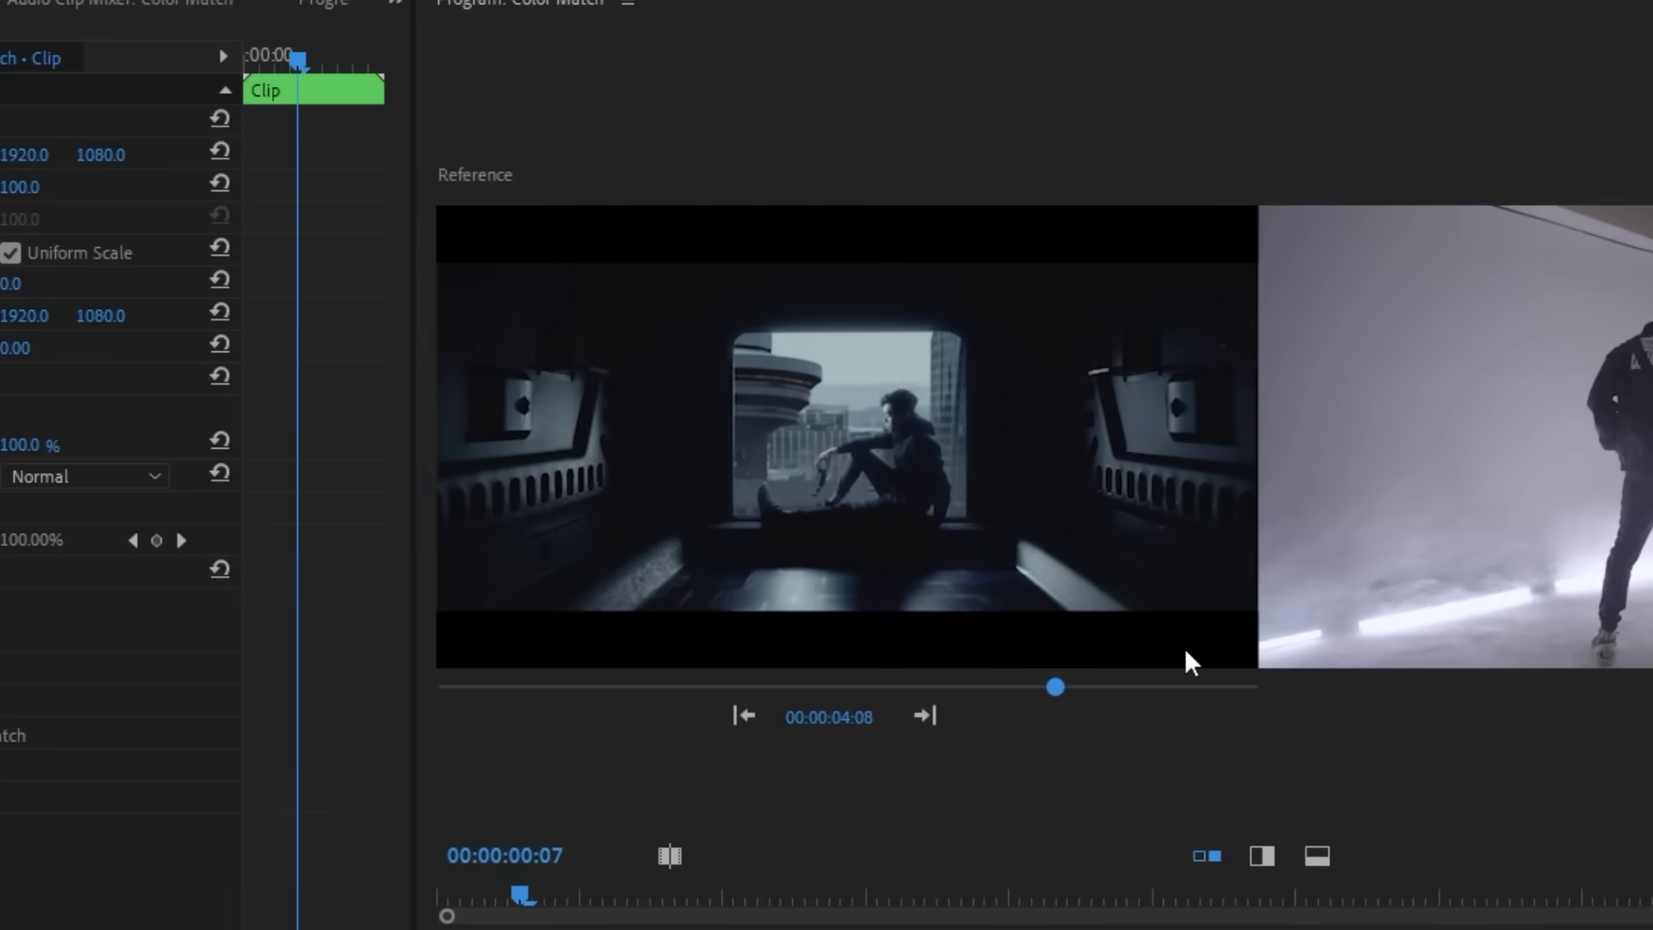
pyautogui.moveTo(1096, 689)
pyautogui.moveTo(1097, 688); pyautogui.dragTo(1073, 689)
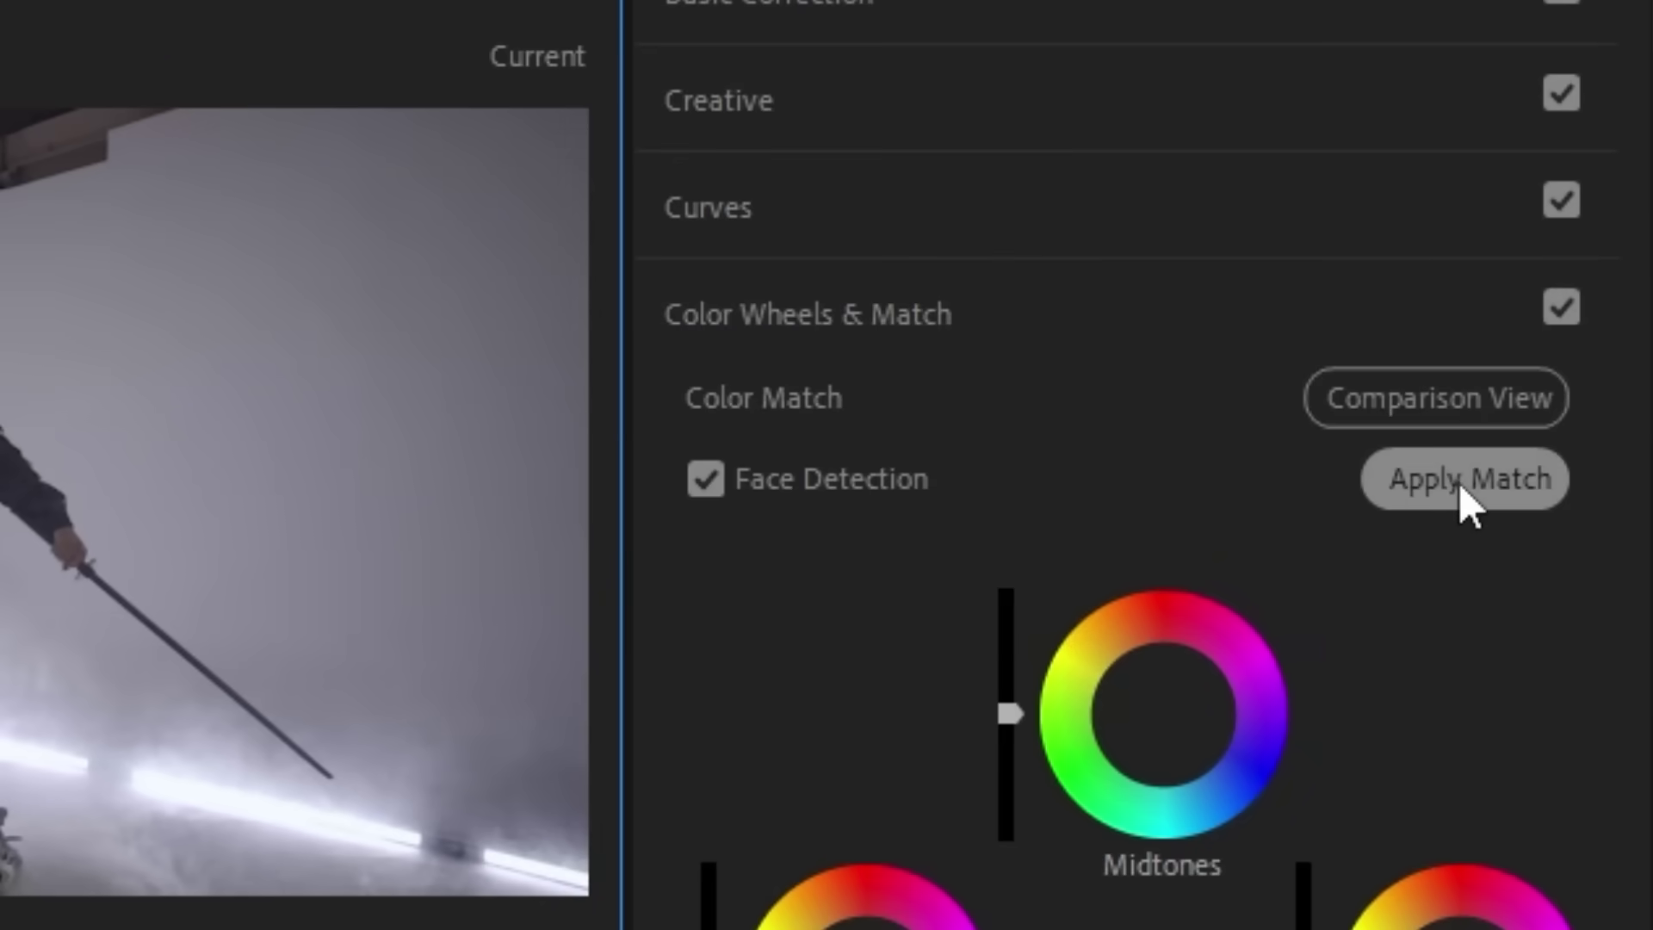
pyautogui.click(1590, 323)
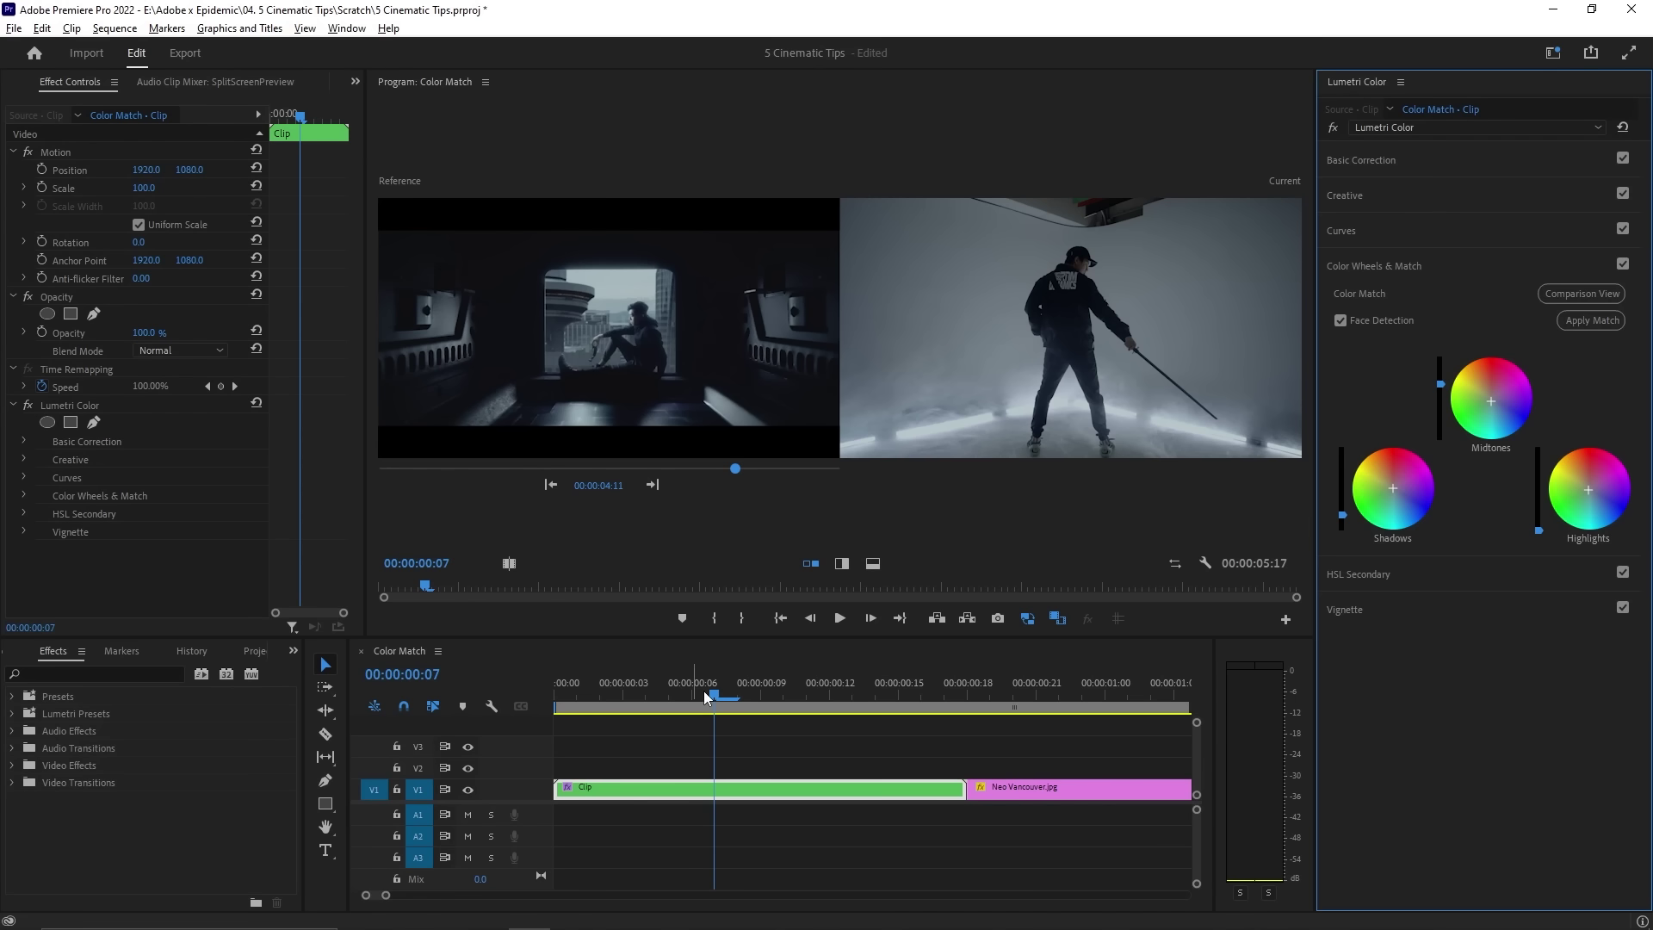
# - Scrub the timeline to review Clip's darker, cooler grade against the Neo Vancouver reference
pyautogui.moveTo(705, 690); pyautogui.dragTo(595, 691)
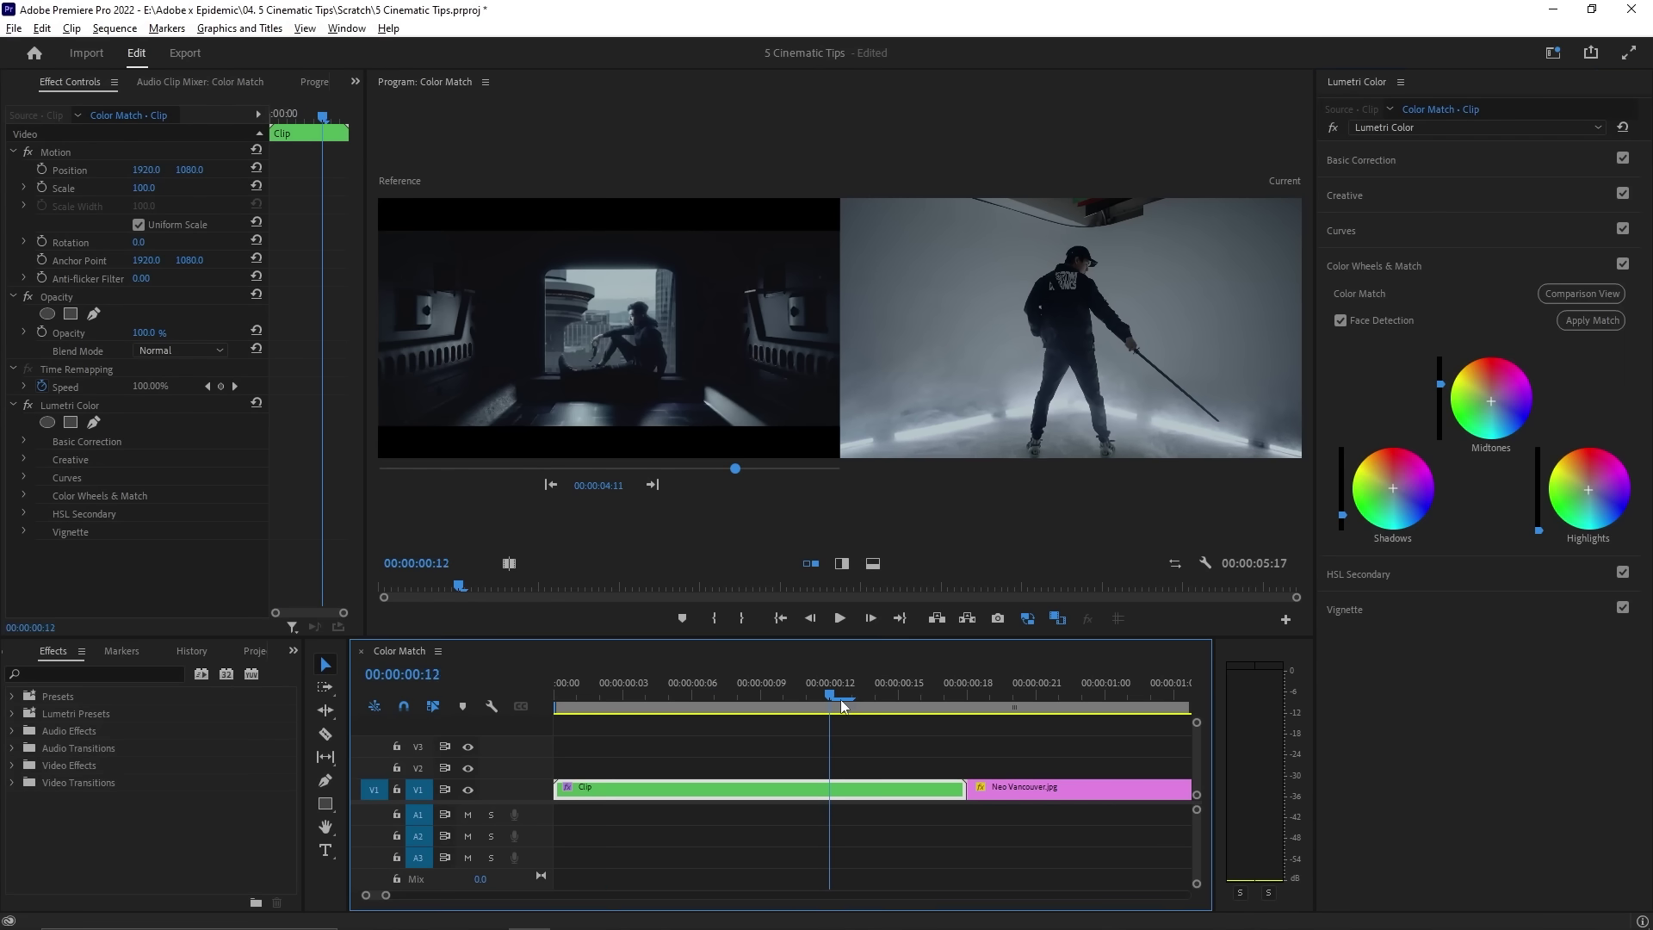